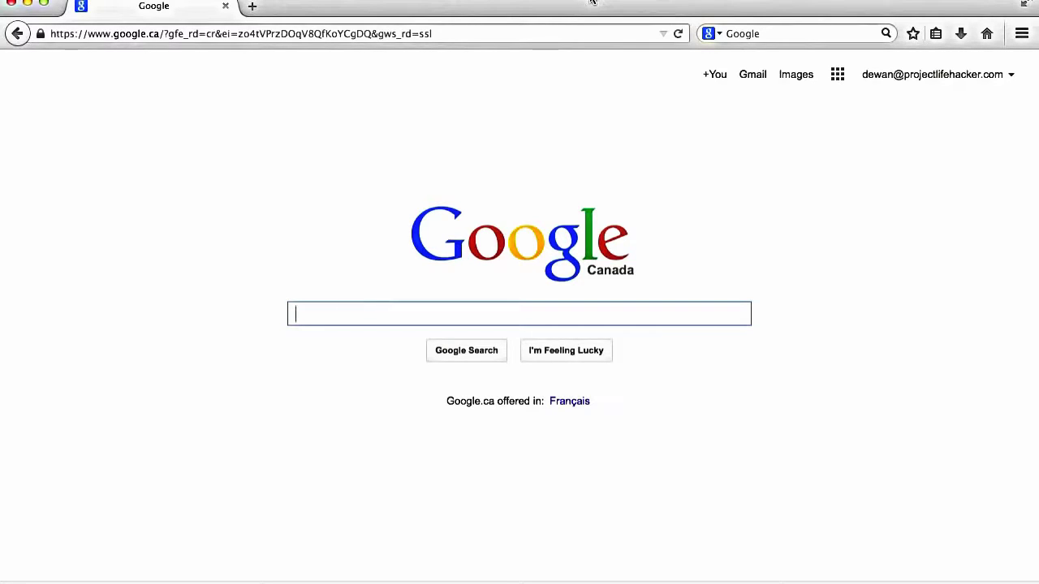
# Step: Search Google for 'amazon affiliate'
pyautogui.write('am')
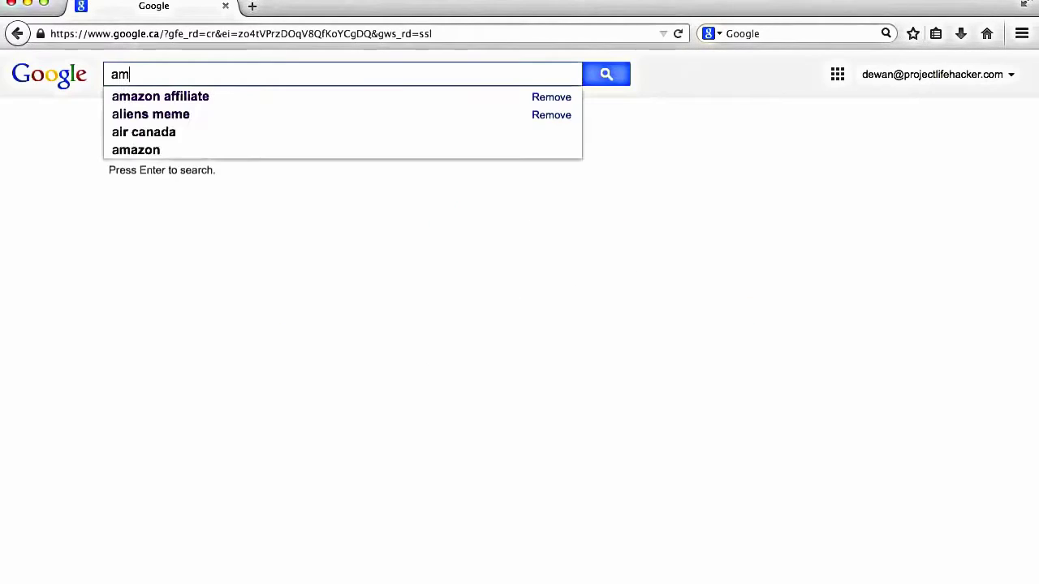
pyautogui.write('azon affiliate')
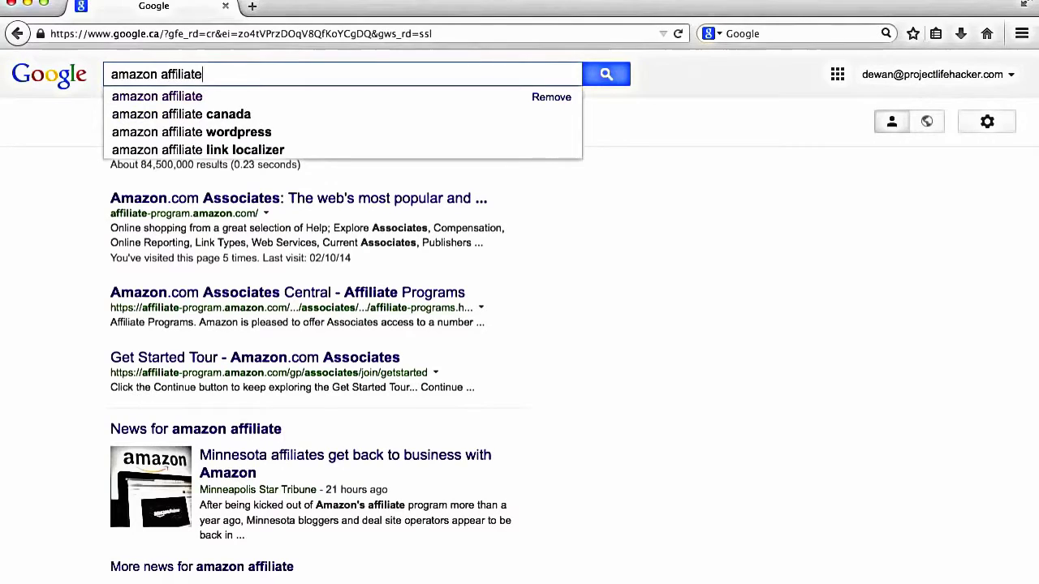
pyautogui.press('Return')
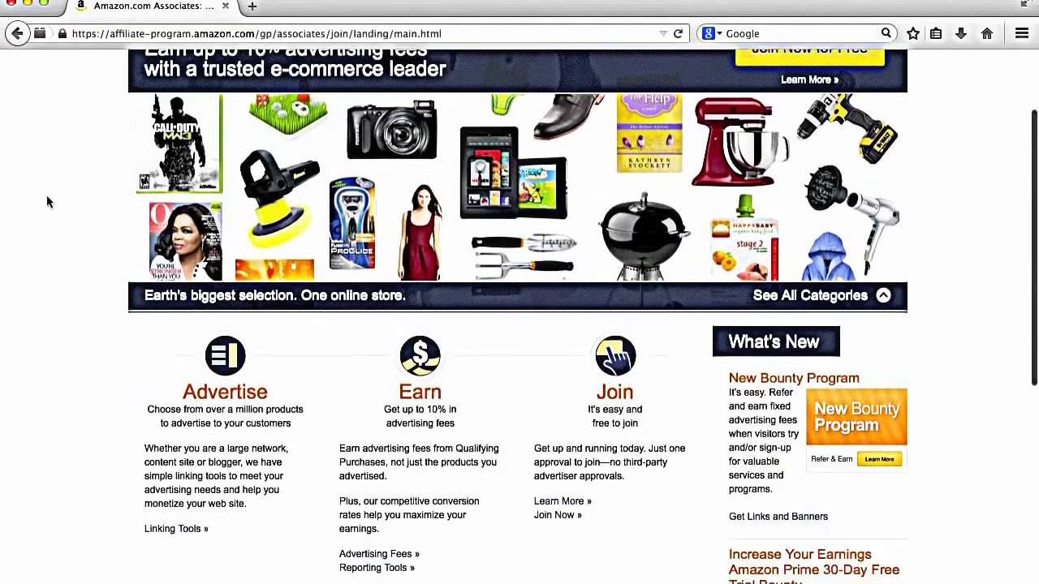
# Step: Browse the product categories, choose Join Now for Free, and clear the pre-filled sign-in e-mail
pyautogui.scroll(3, 47, 195)
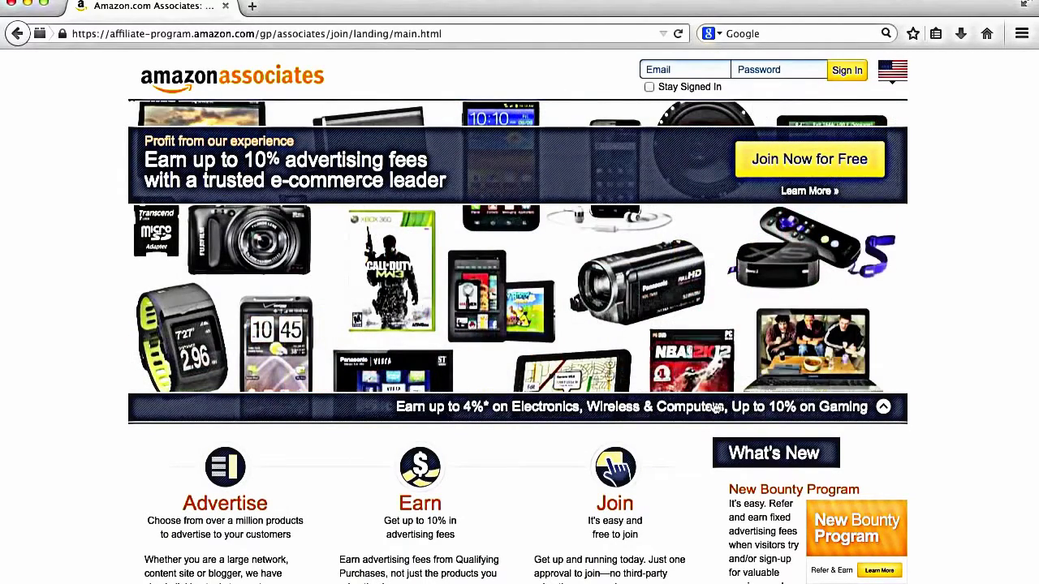
pyautogui.click(886, 409)
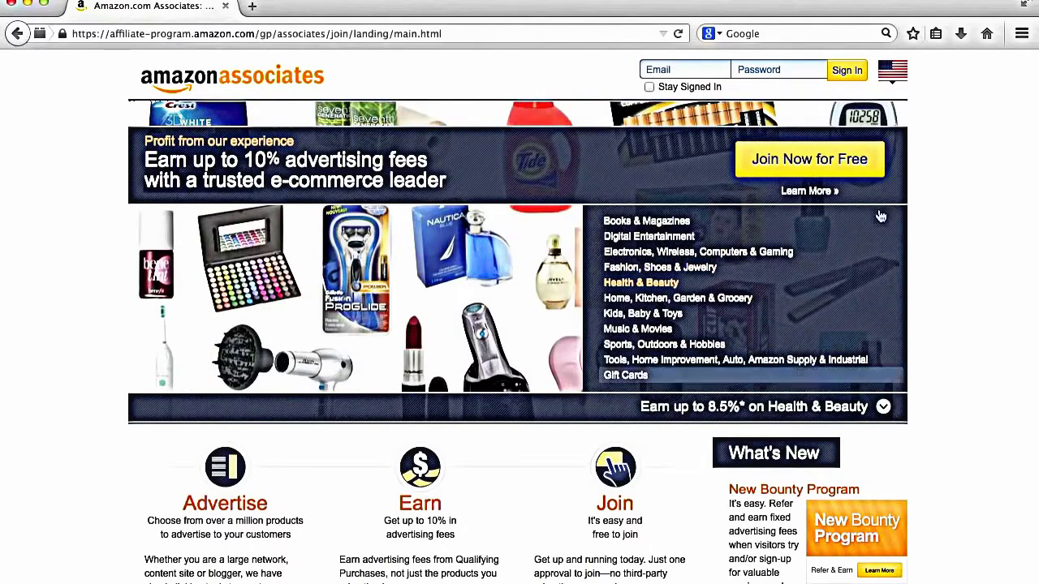
pyautogui.click(866, 164)
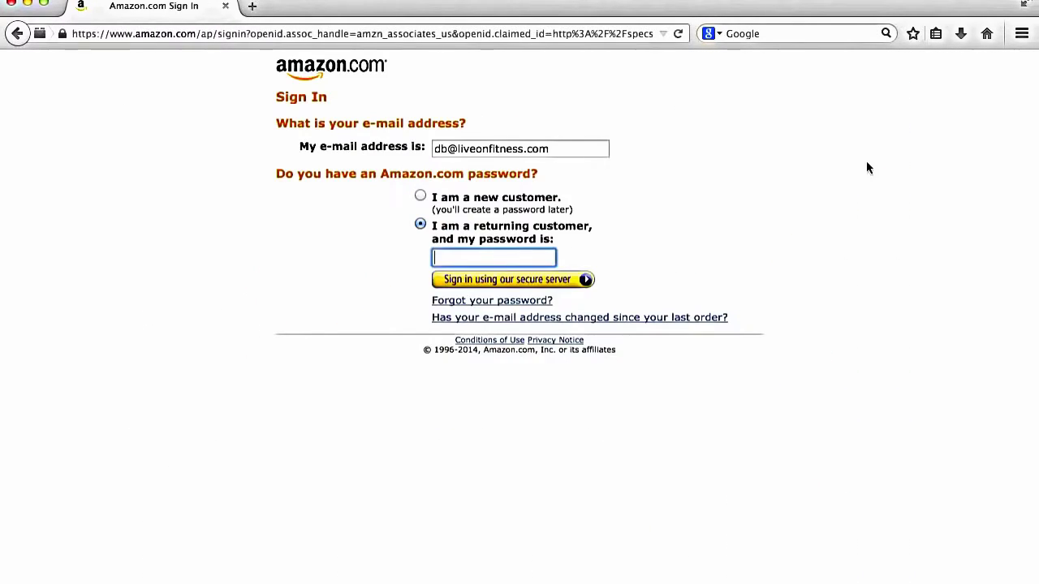
pyautogui.click(573, 149)
pyautogui.press('super+a')
pyautogui.press('BackSpace')
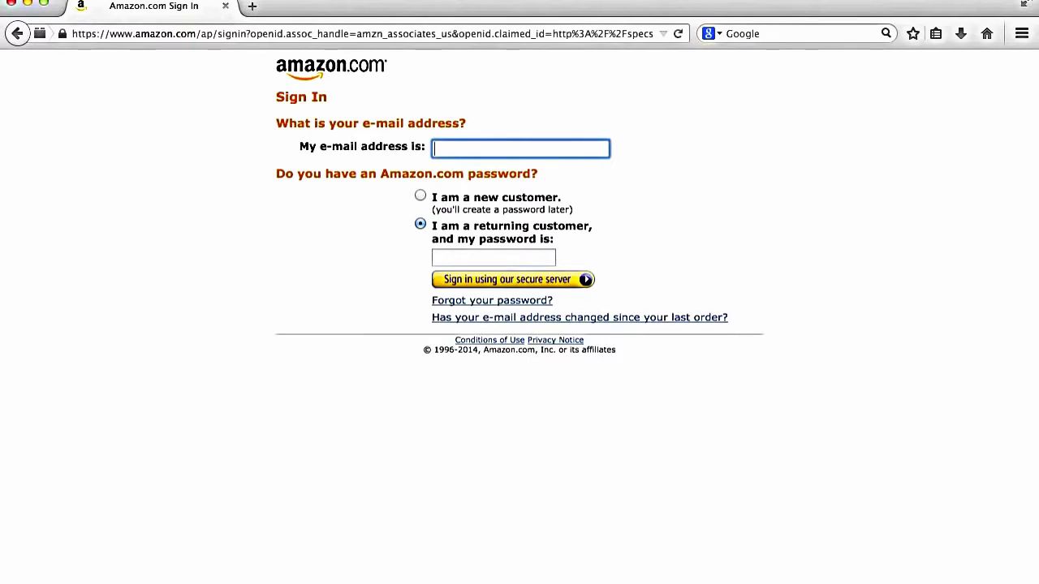
# Step: Enter a new e-mail address as a new customer and submit the sign-in form
pyautogui.write('mail.com')
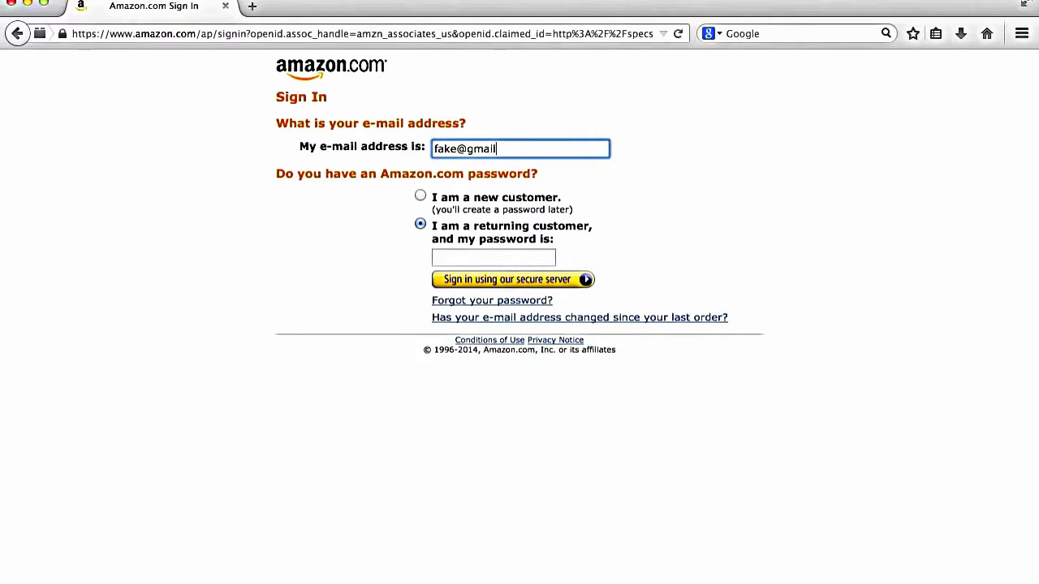
pyautogui.click(421, 201)
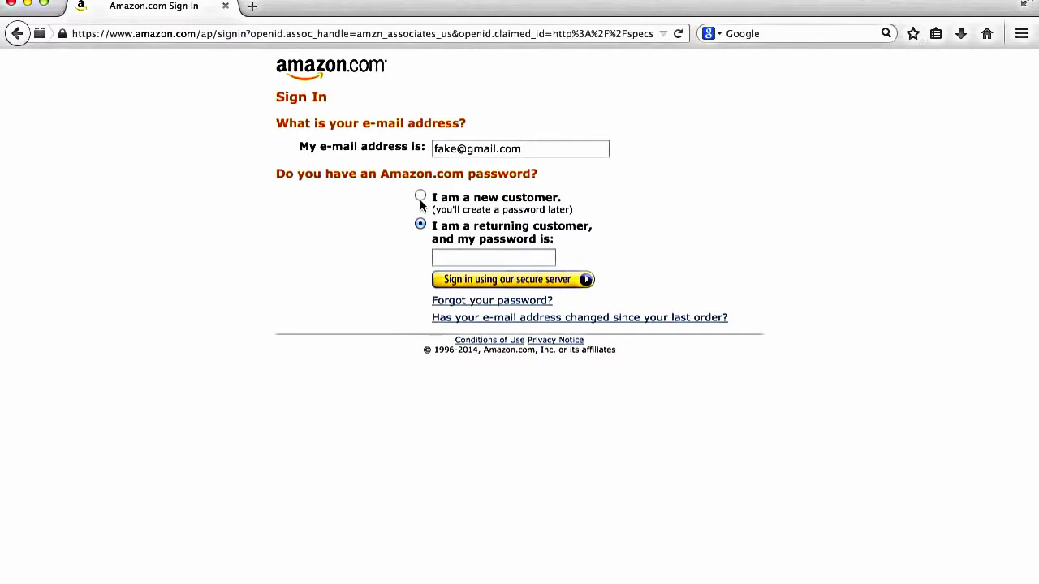
pyautogui.click(421, 199)
pyautogui.click(476, 280)
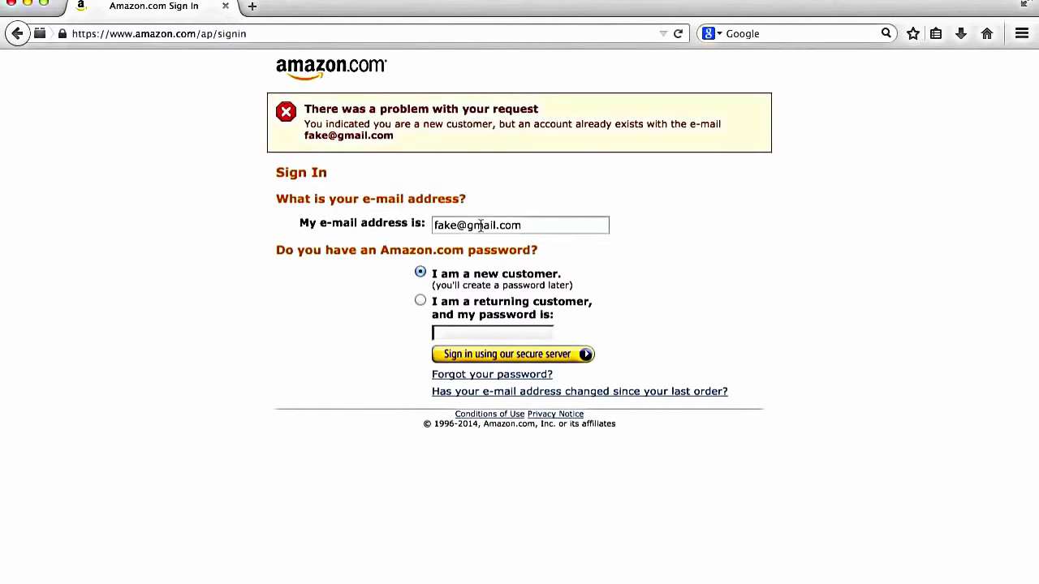
pyautogui.click(482, 225)
pyautogui.click(456, 224)
pyautogui.write('456543')
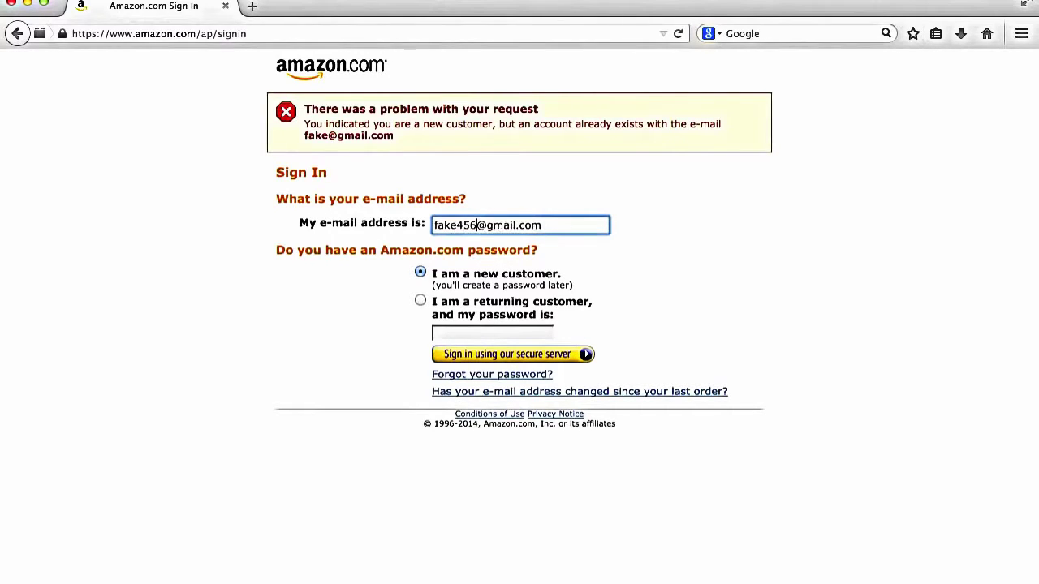
pyautogui.write('3')
pyautogui.click(478, 355)
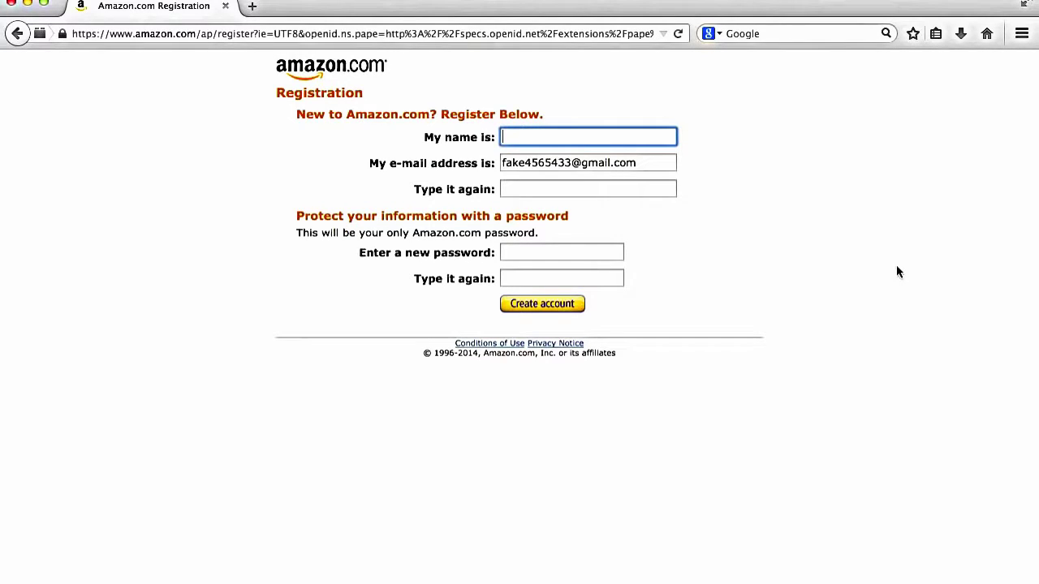
# Step: Fill the registration form with name, confirmed e-mail and matching passwords, then create the account
pyautogui.write('Fake 123')
pyautogui.press('Tab')
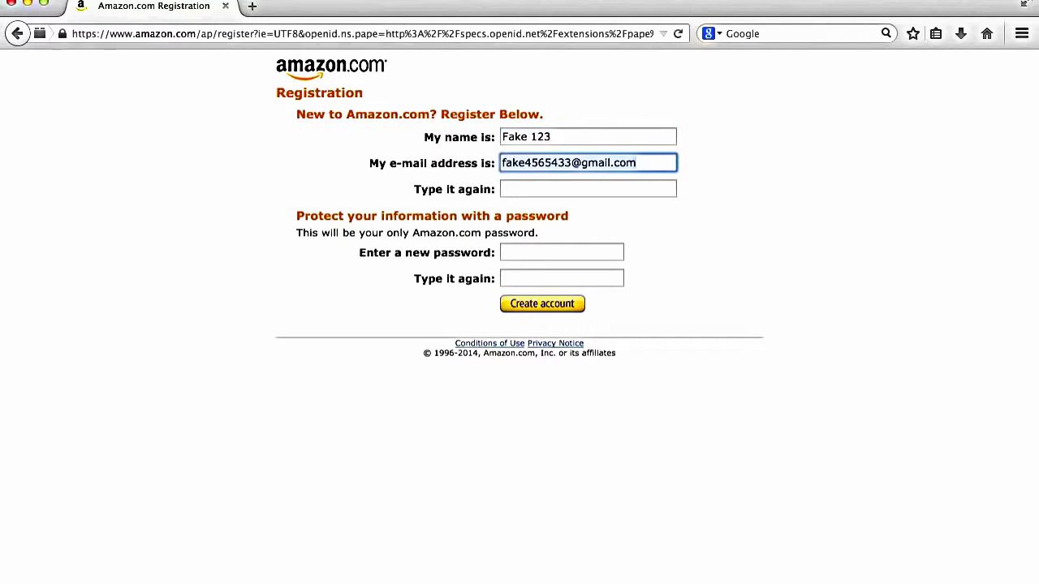
pyautogui.press('Tab')
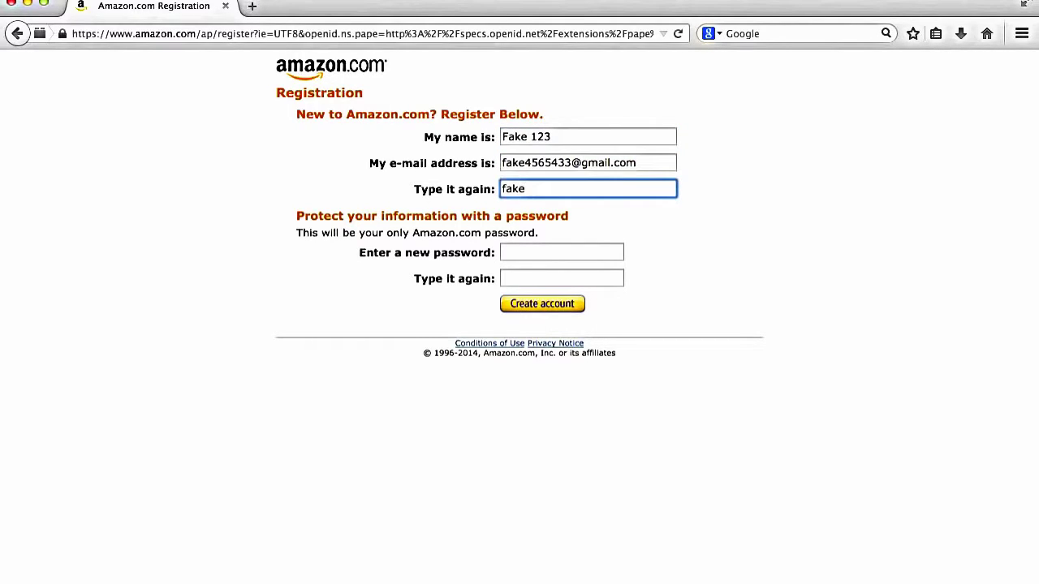
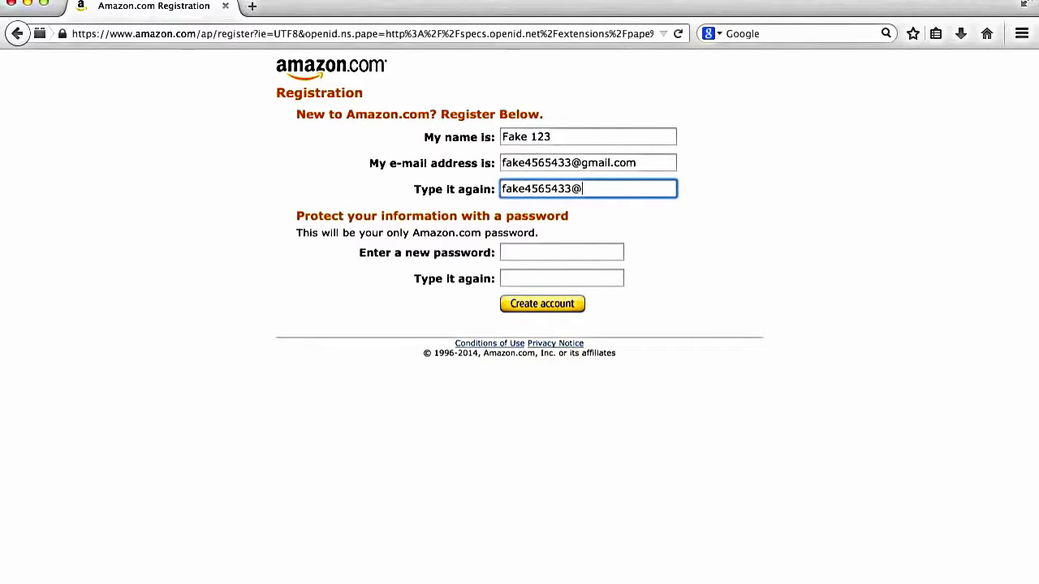
pyautogui.press('Tab')
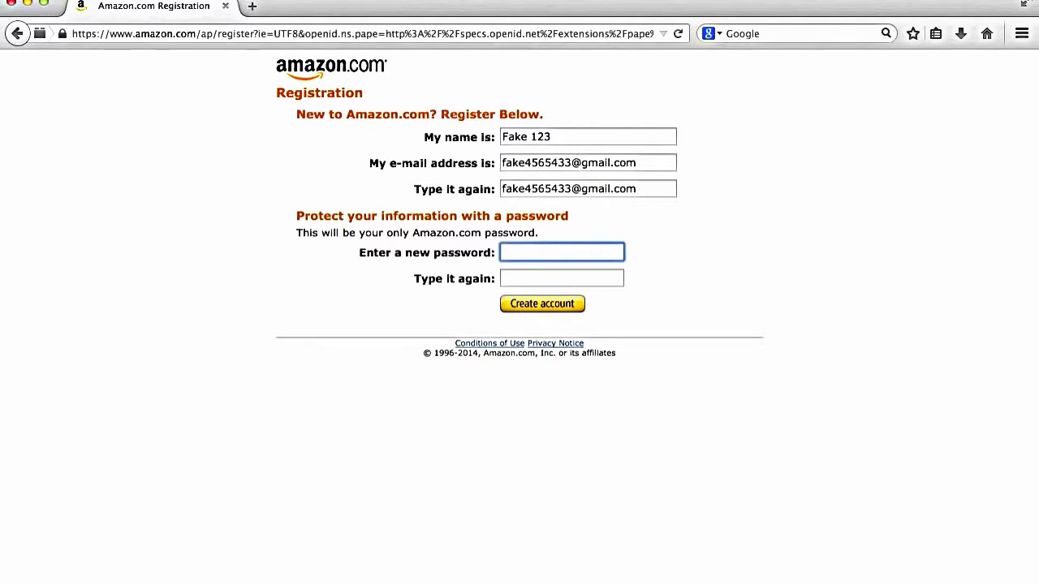
pyautogui.write('fa')
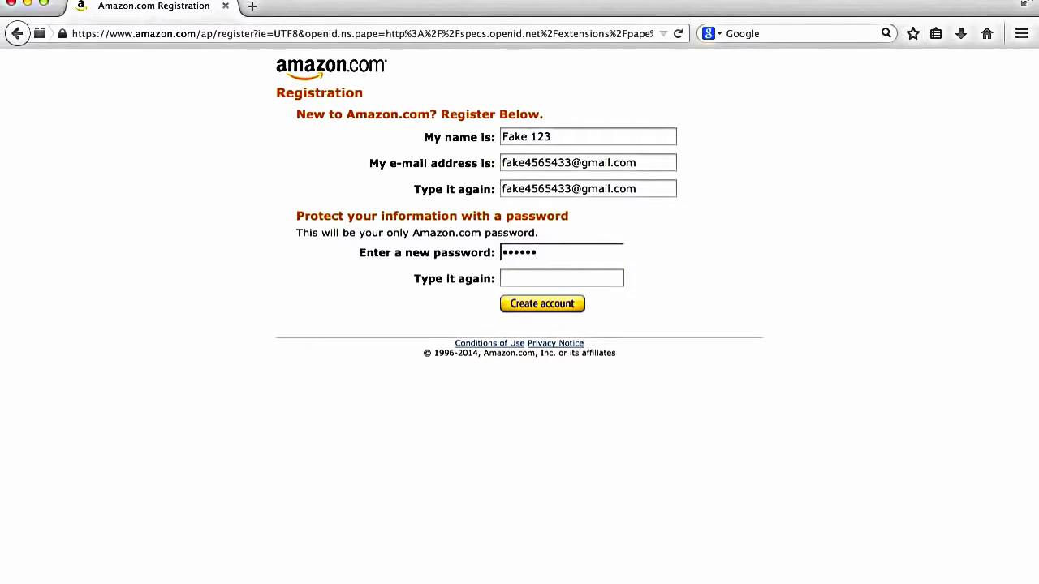
pyautogui.press('Tab')
pyautogui.write('fake12')
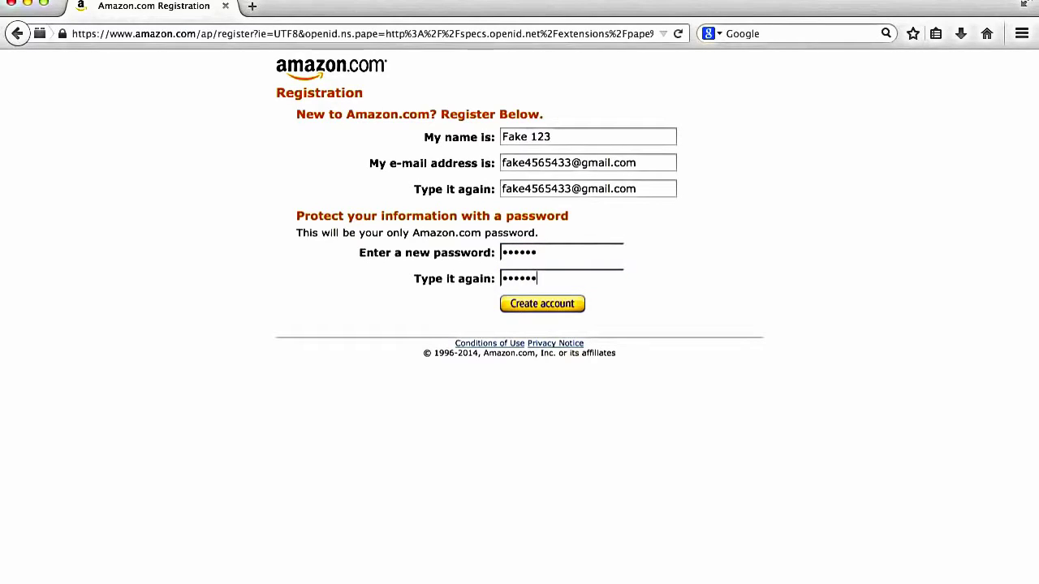
pyautogui.click(571, 305)
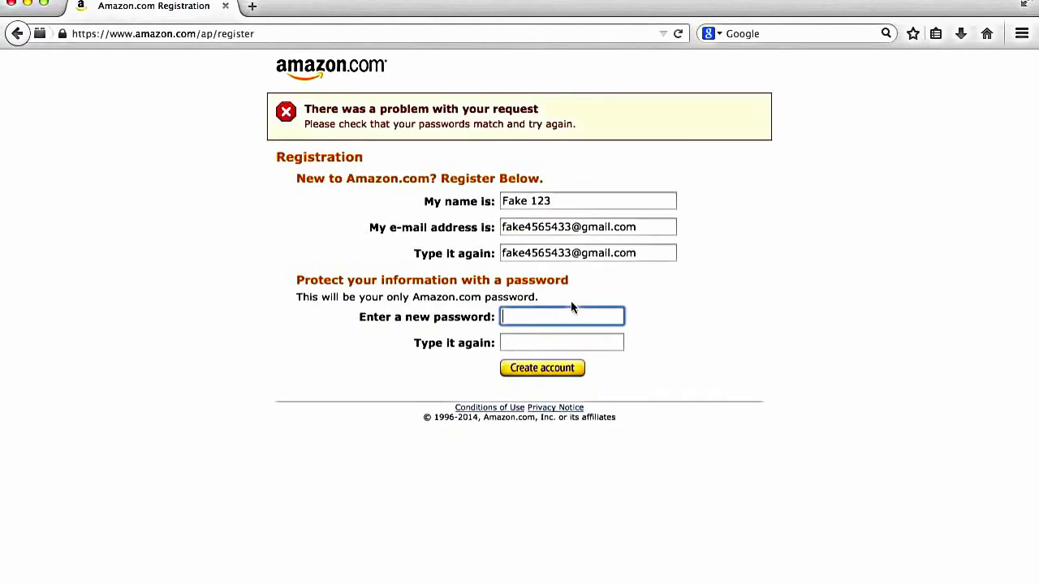
pyautogui.write('fake12')
pyautogui.press('Tab')
pyautogui.write('fake12')
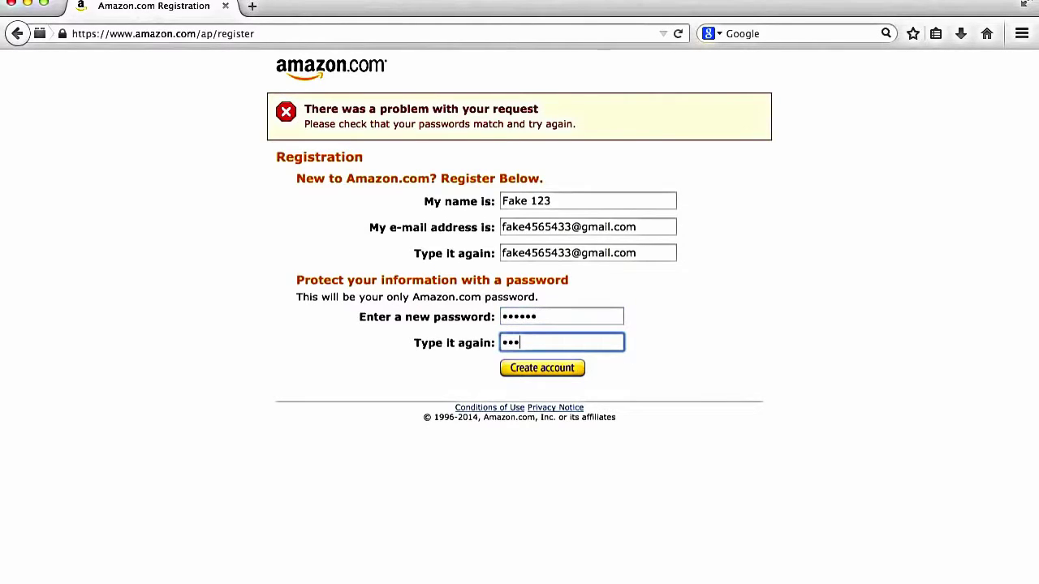
pyautogui.click(560, 371)
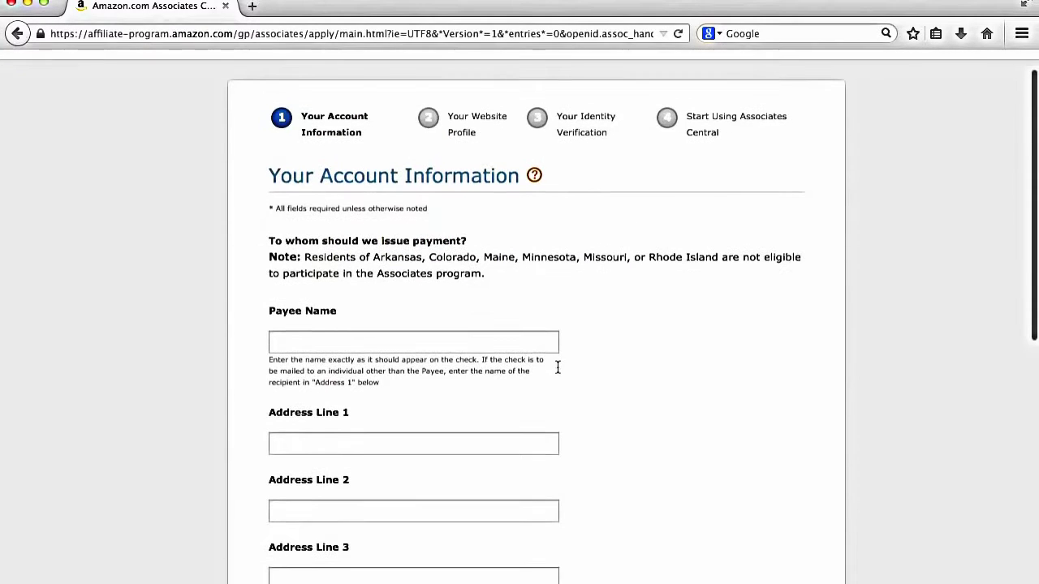
# Step: Type the payee's name, street address line and city into the account information form
pyautogui.click(514, 338)
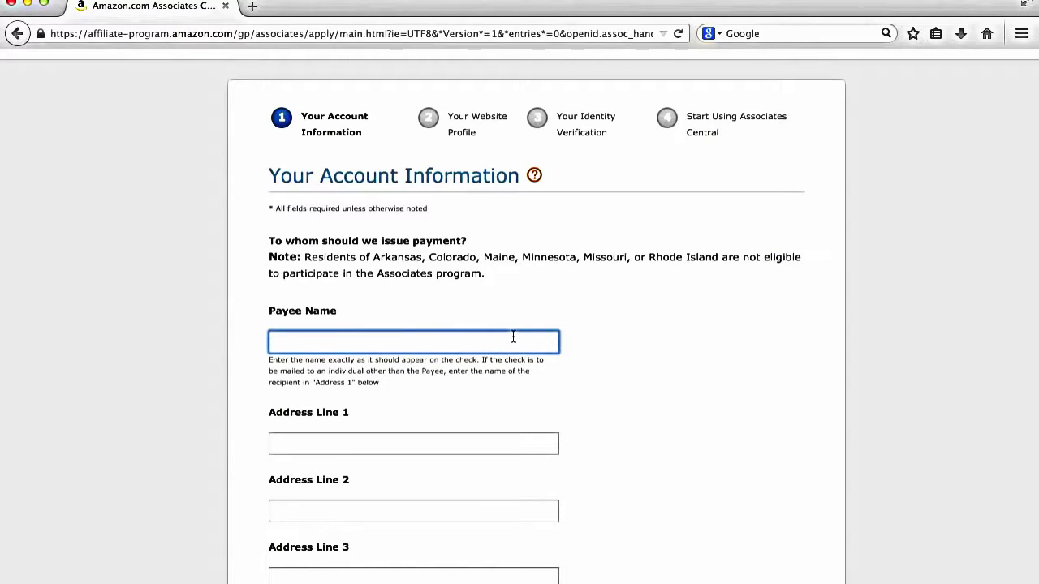
pyautogui.scroll(-2, 513, 336)
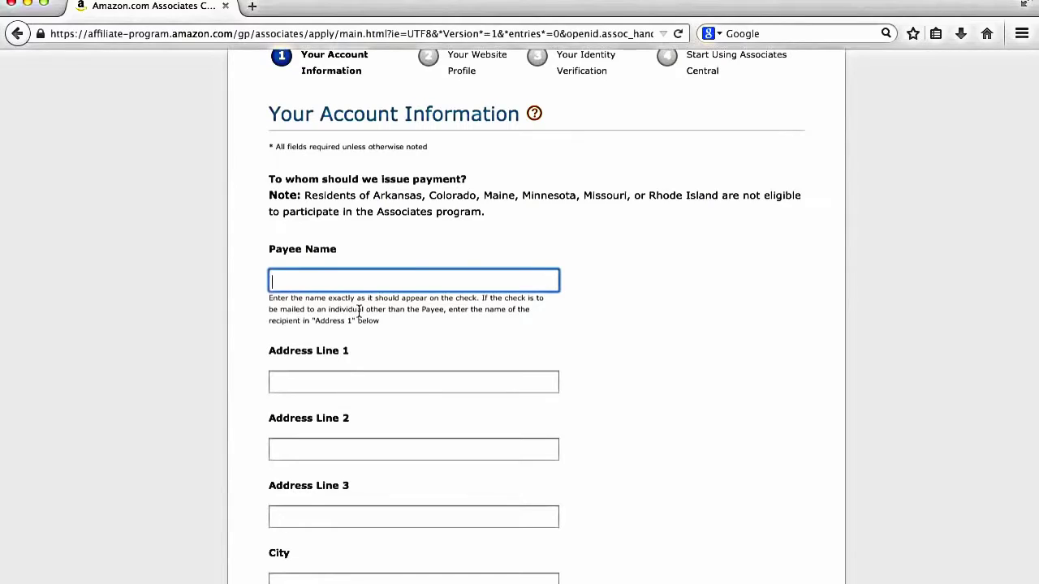
pyautogui.write('Bob')
pyautogui.click(413, 382)
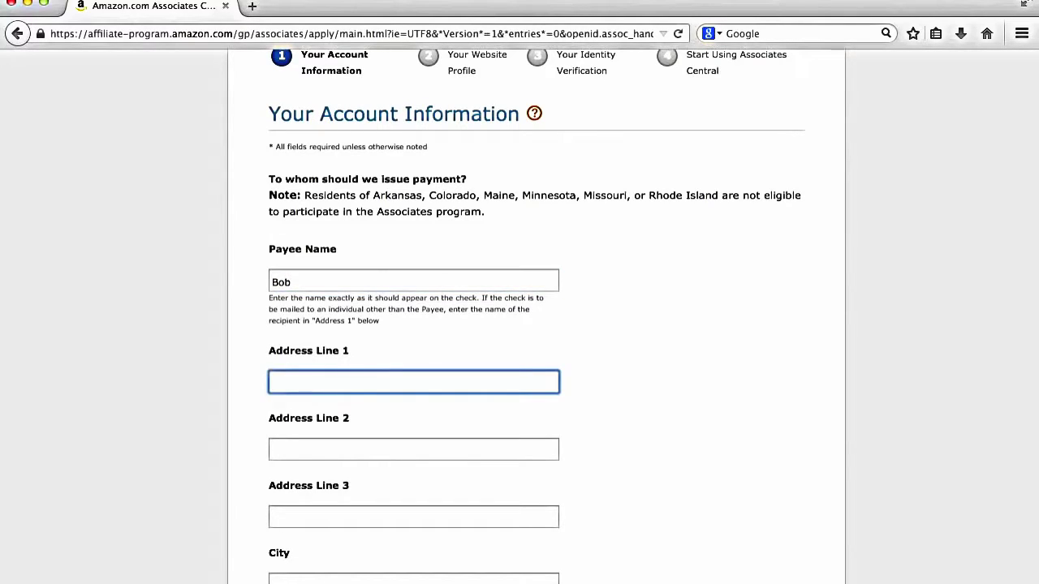
pyautogui.write('123 fake street')
pyautogui.press('Tab')
pyautogui.press('Tab')
pyautogui.press('Tab')
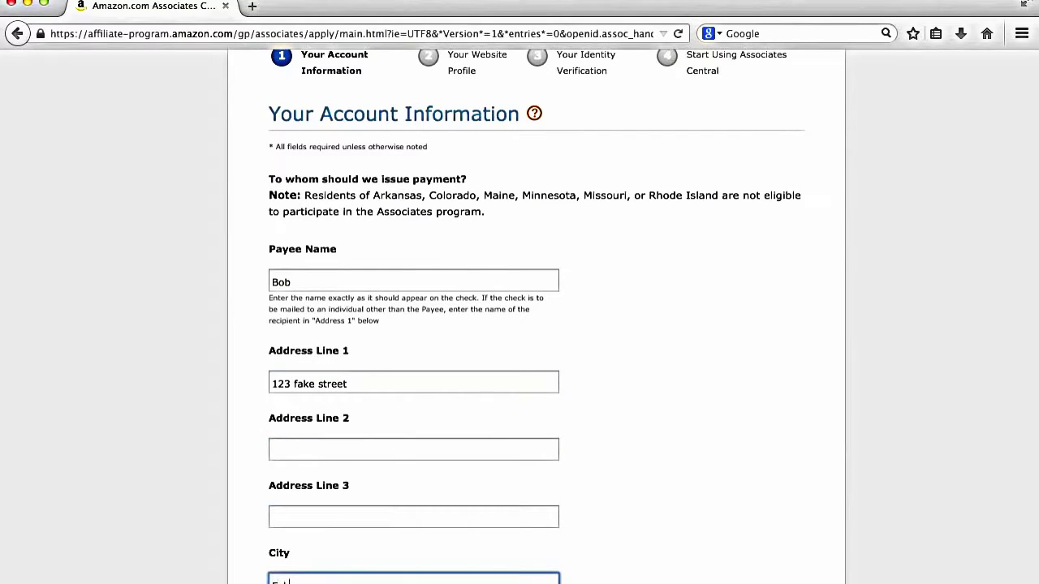
pyautogui.write('Fake Cit')
pyautogui.scroll(-5, 520, 317)
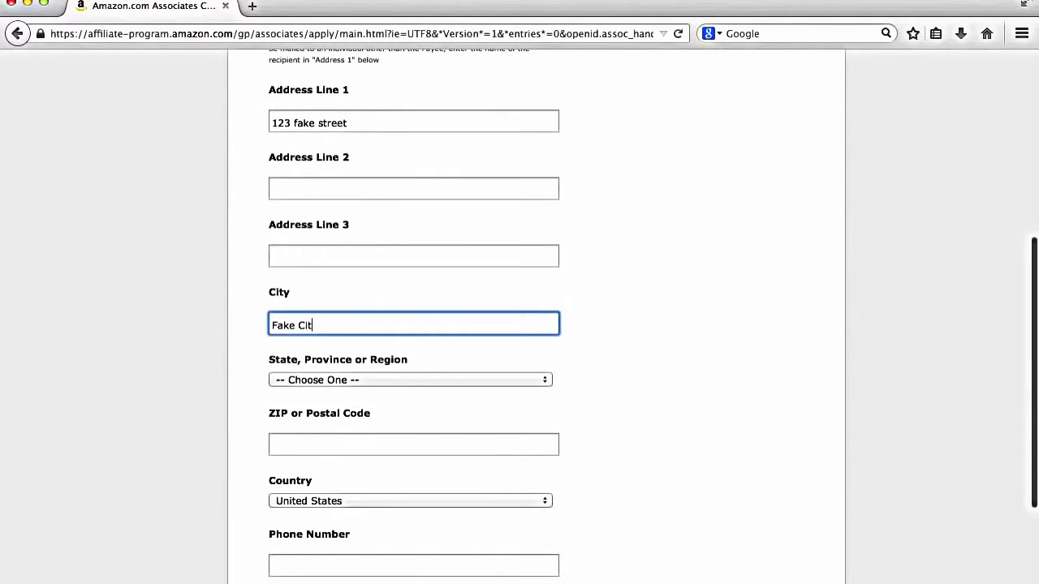
# Step: Choose Canada as the payee's country
pyautogui.press('Tab')
pyautogui.press('c')
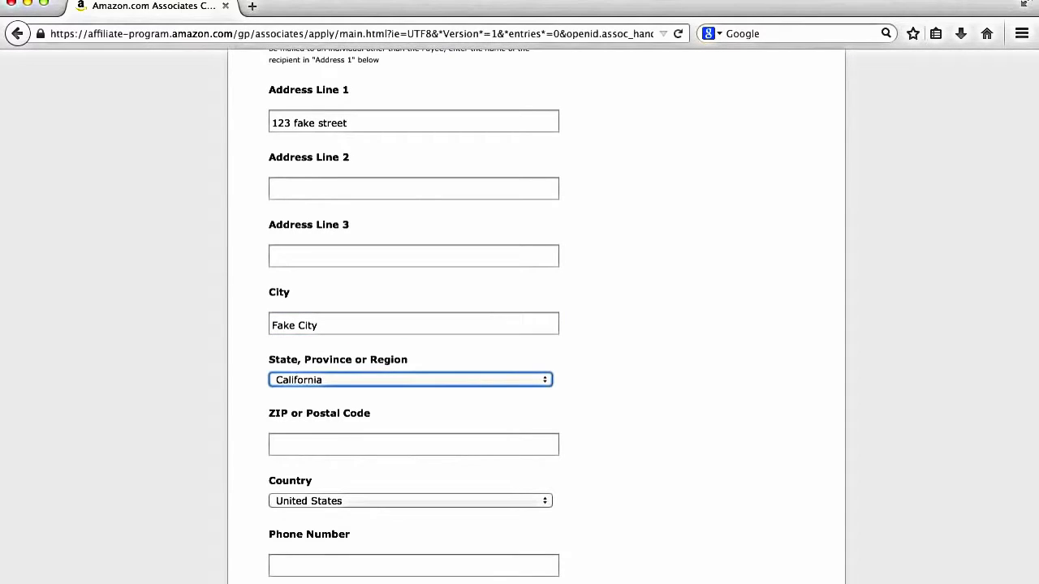
pyautogui.press('Down')
pyautogui.press('Down')
pyautogui.click(312, 498)
pyautogui.press('c')
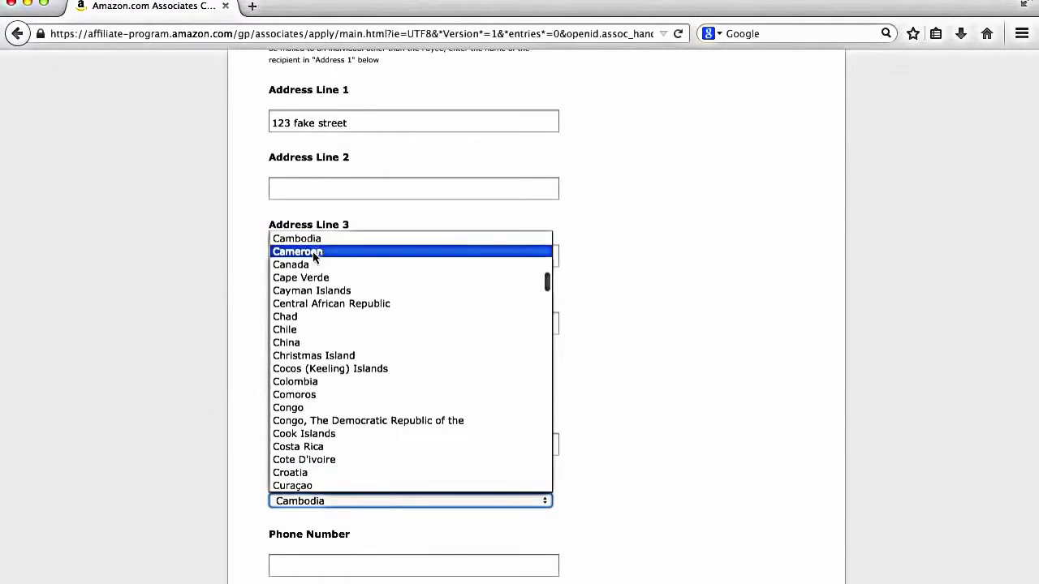
pyautogui.click(312, 263)
# Step: Enter the postal code and confirm Canada stays selected
pyautogui.click(319, 456)
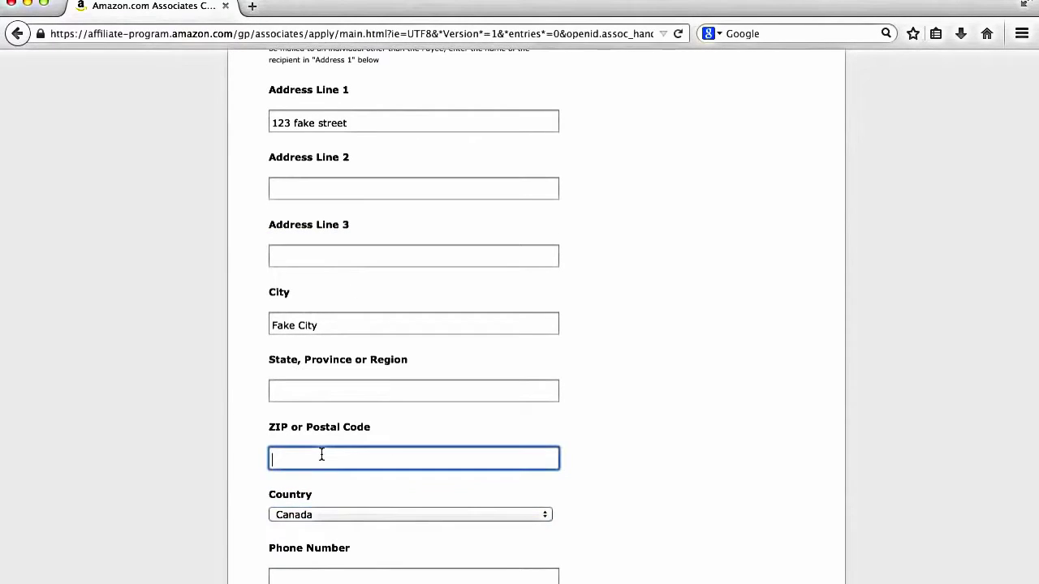
pyautogui.write('V')
pyautogui.write('3J6j&')
pyautogui.click(343, 327)
pyautogui.press('super+a')
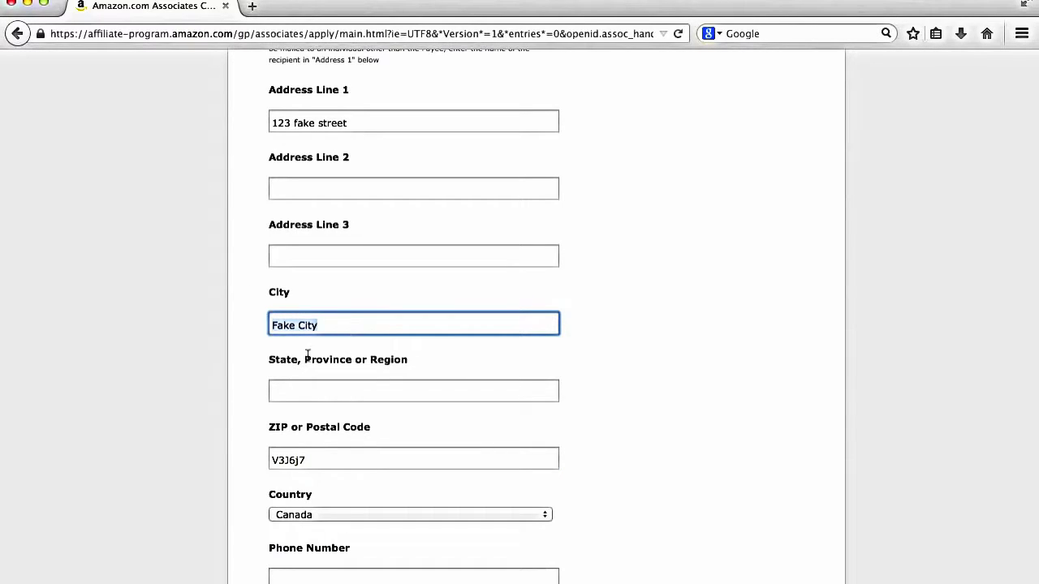
pyautogui.click(303, 514)
pyautogui.click(129, 539)
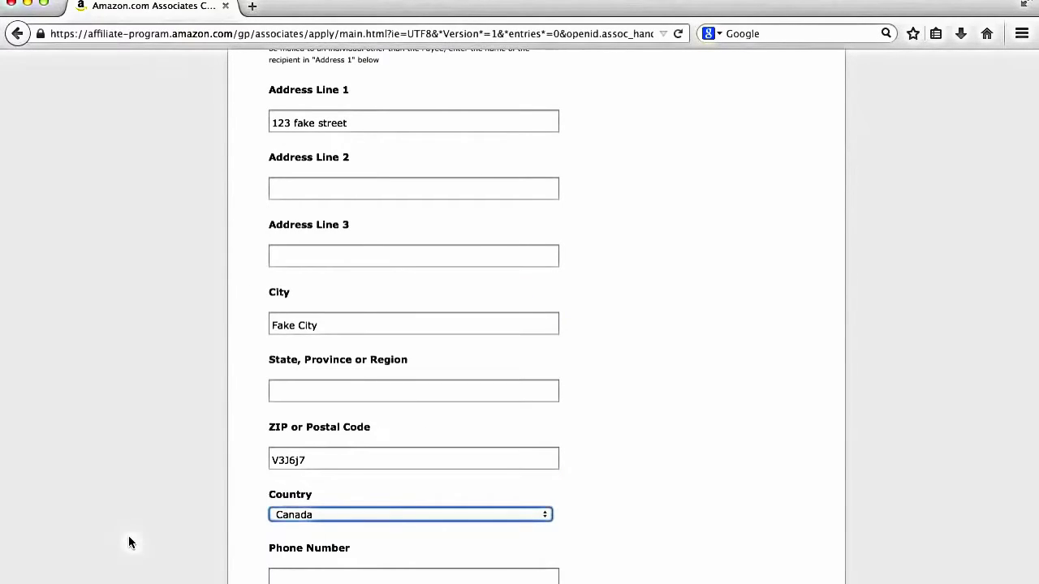
# Step: Enter BC as the province and submit the account information
pyautogui.click(332, 389)
pyautogui.write('BC')
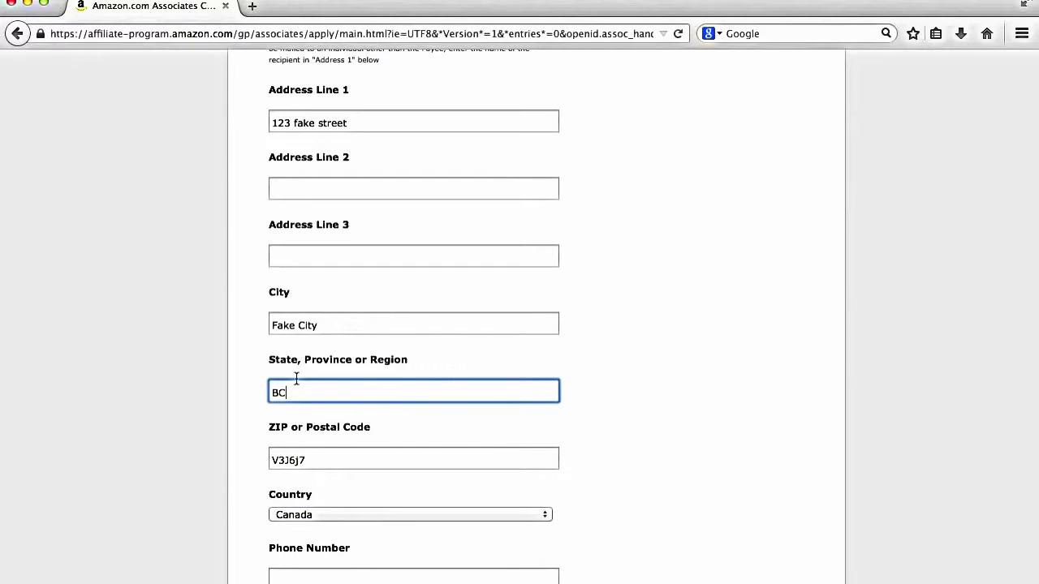
pyautogui.scroll(-4, 296, 377)
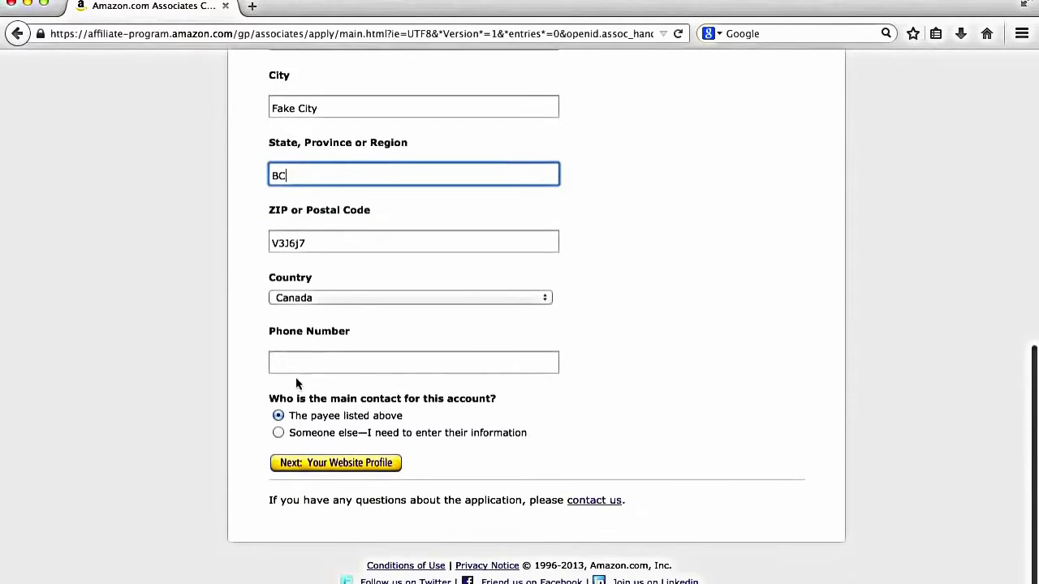
pyautogui.click(316, 464)
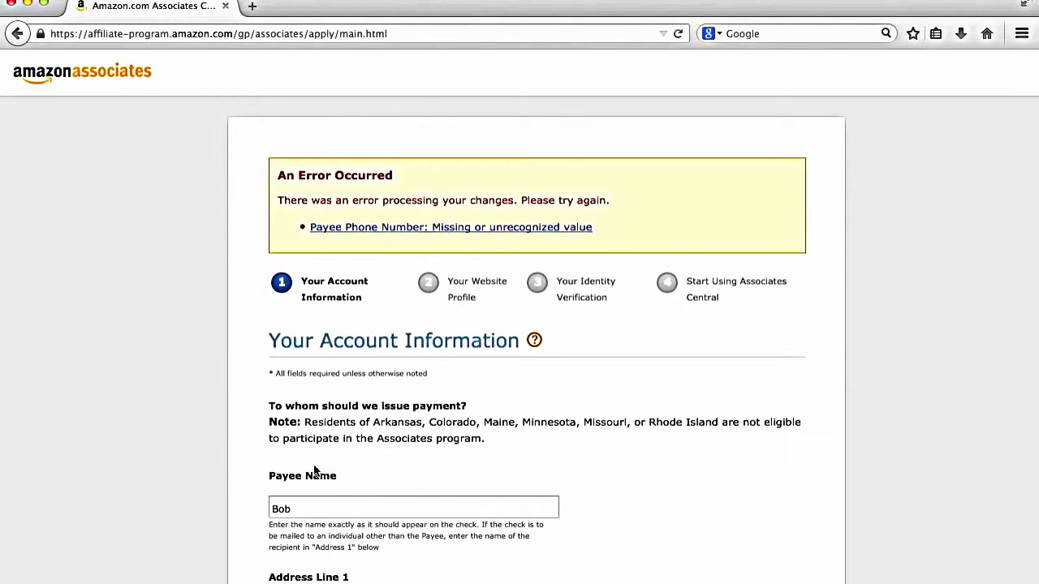
# Step: Add the payee's phone number, resubmit, and accept the suggested address
pyautogui.scroll(-10, 315, 471)
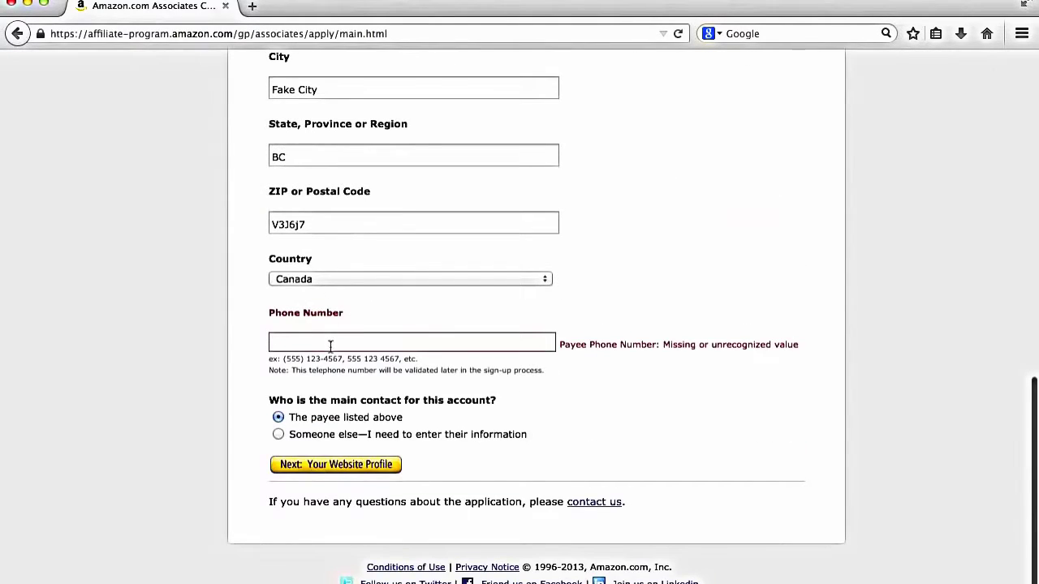
pyautogui.click(331, 346)
pyautogui.write('555')
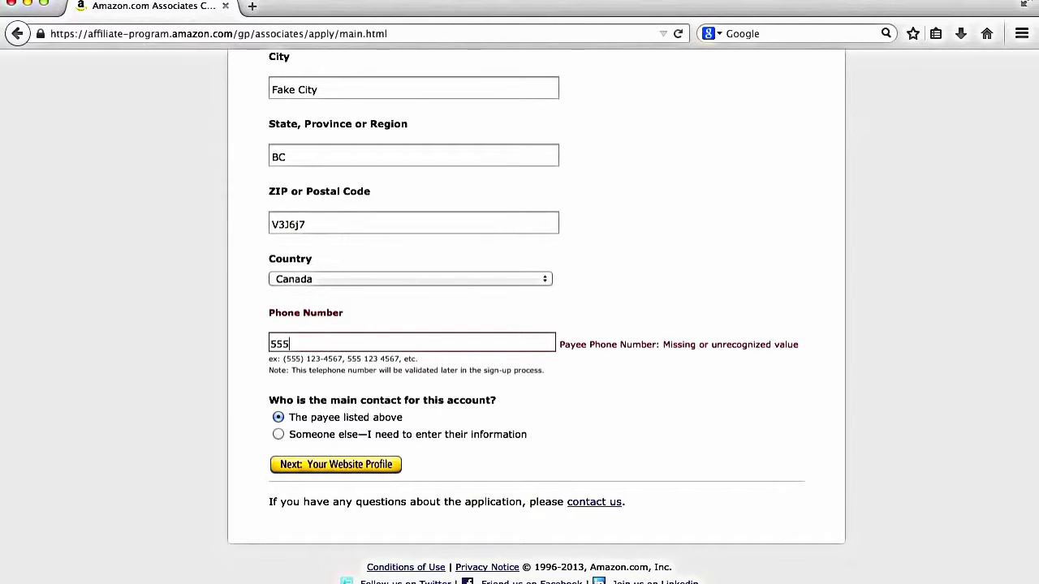
pyautogui.write('-123-4567')
pyautogui.click(317, 469)
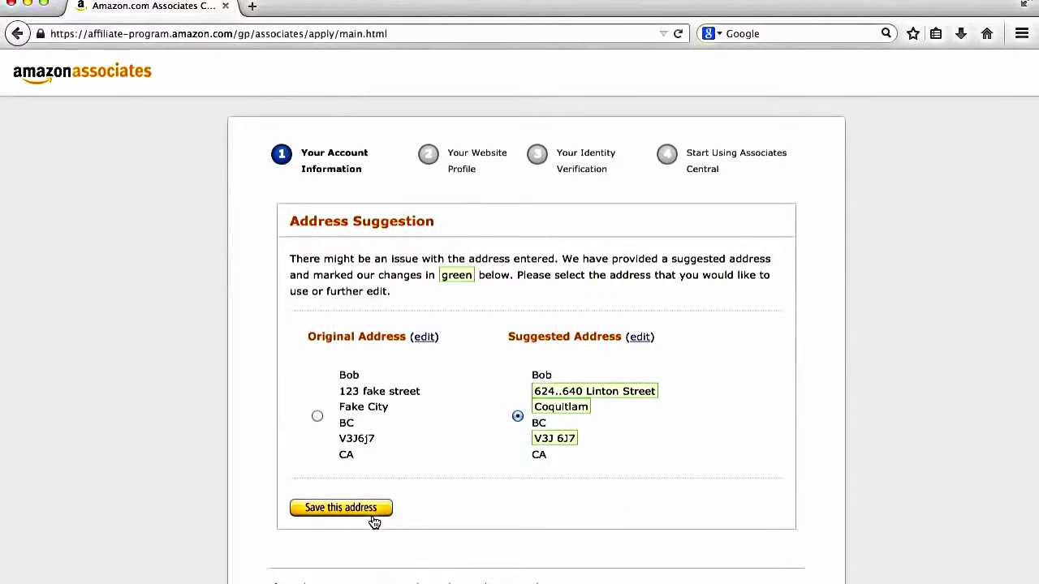
pyautogui.click(373, 517)
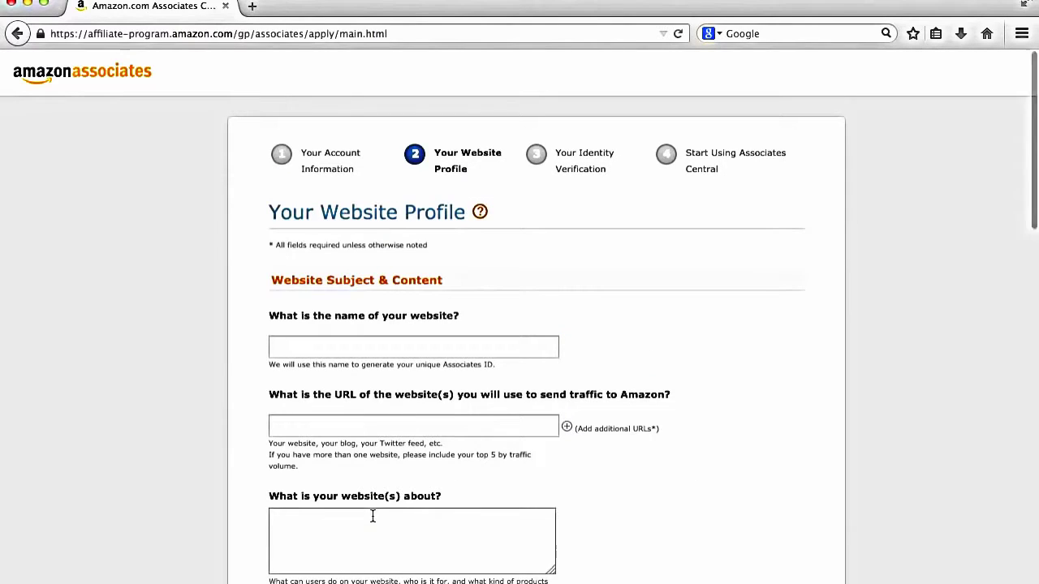
pyautogui.scroll(-1, 343, 306)
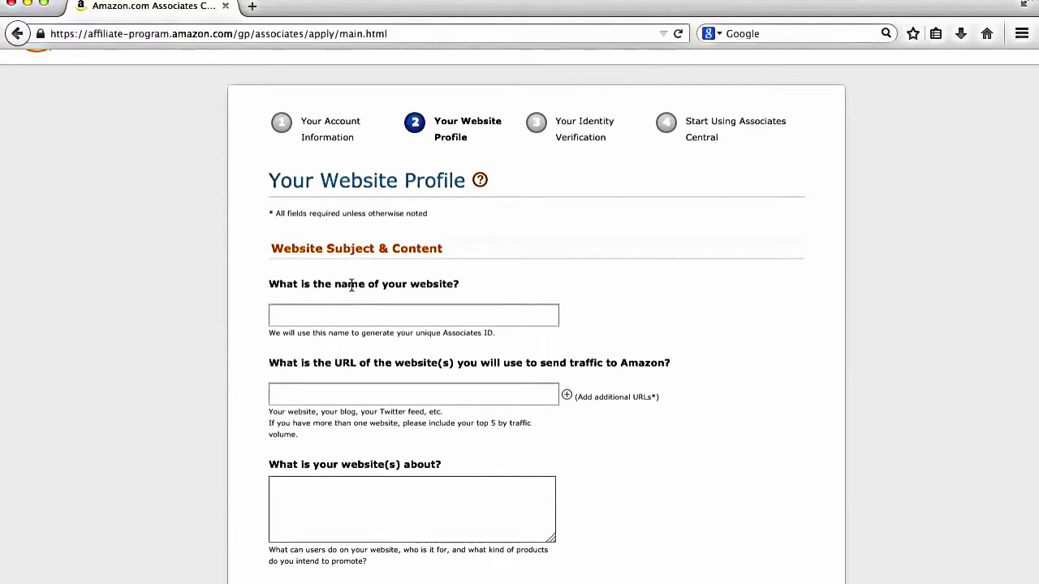
pyautogui.tripleClick(351, 284)
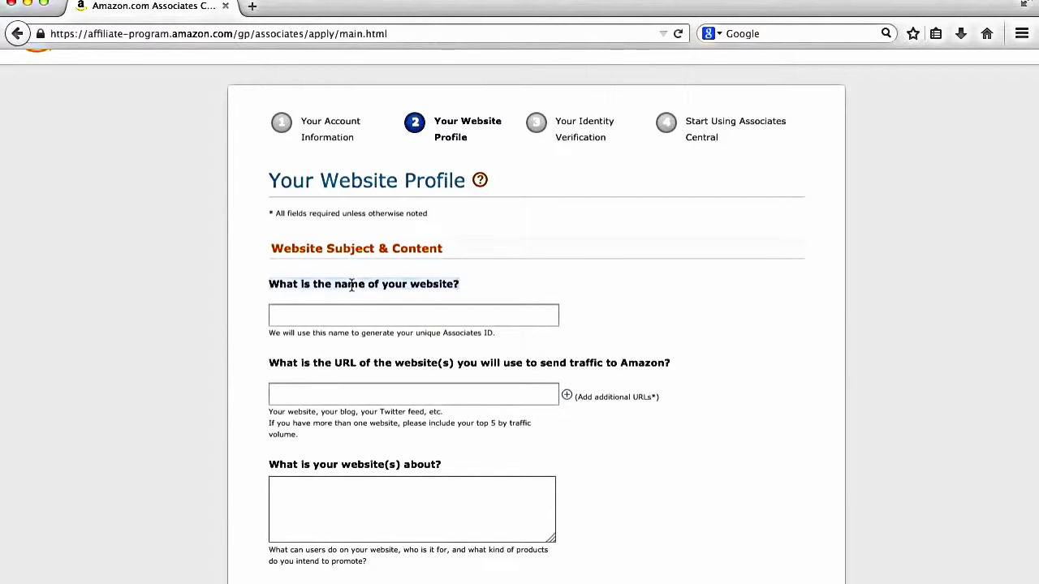
pyautogui.click(506, 312)
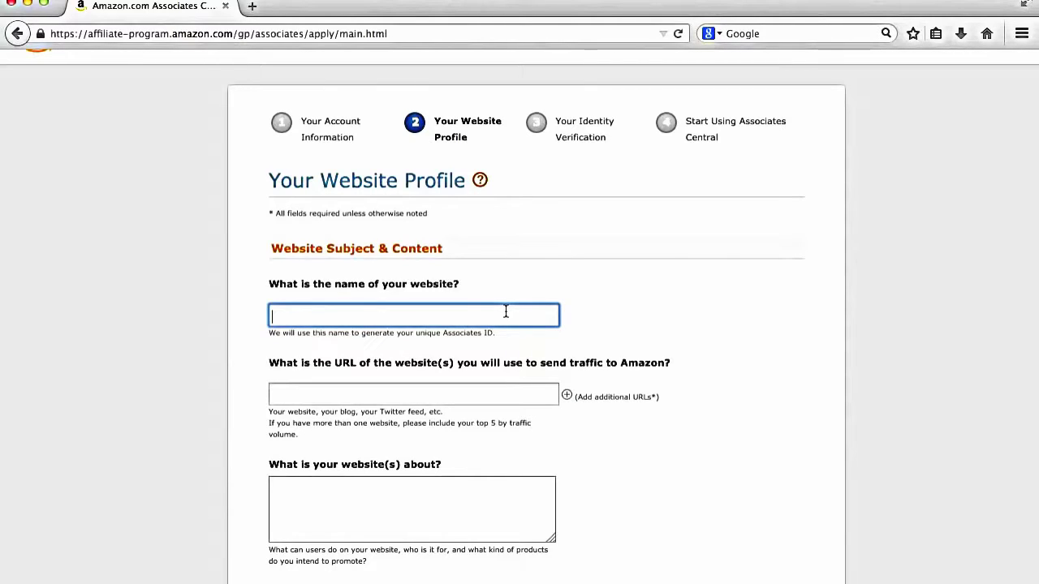
pyautogui.write('Dewan Agg')
pyautogui.press('BackSpace')
pyautogui.write('ffiliate')
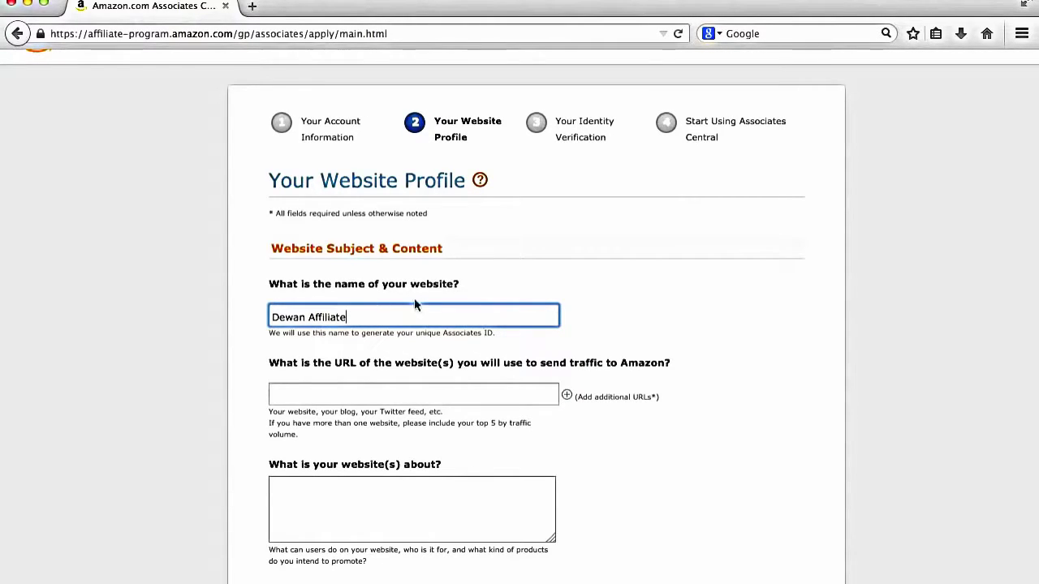
pyautogui.click(404, 387)
pyautogui.write('www.dewa')
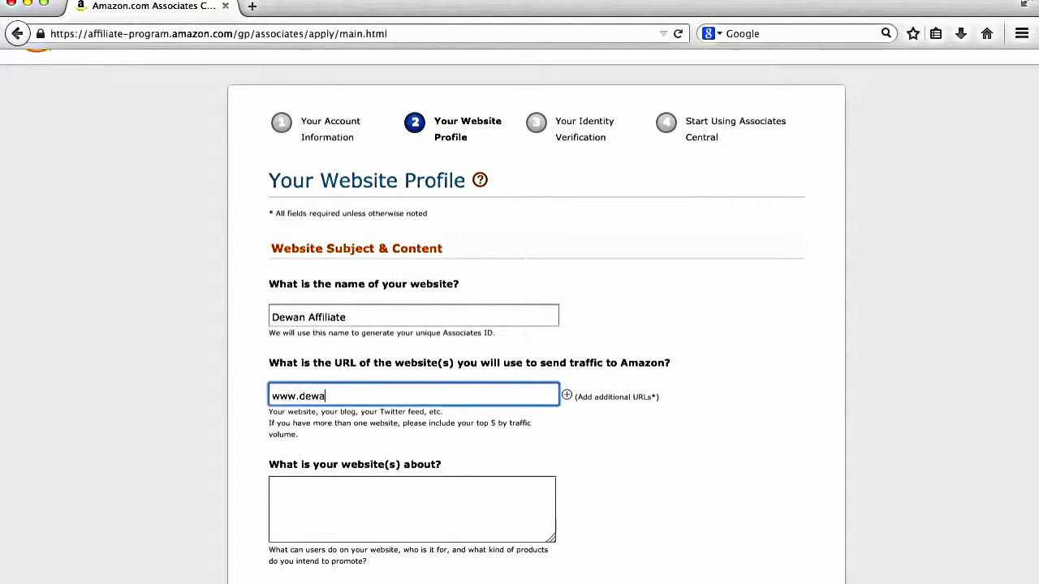
pyautogui.write('naffiliate.com')
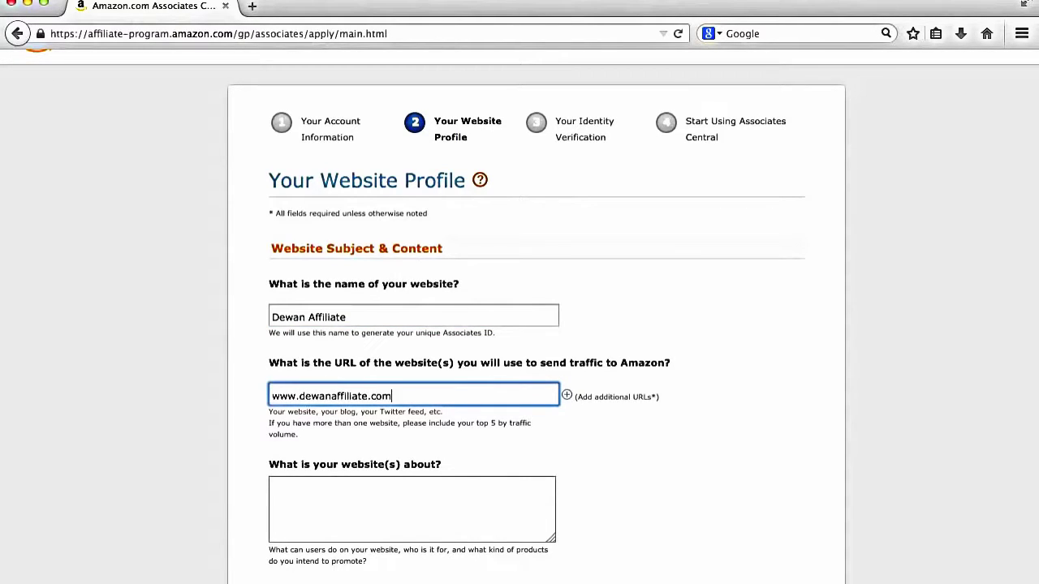
# Step: Describe the website as 'Self Development, Health and Fitness'
pyautogui.scroll(-1, 330, 482)
pyautogui.click(330, 484)
pyautogui.scroll(-3, 329, 484)
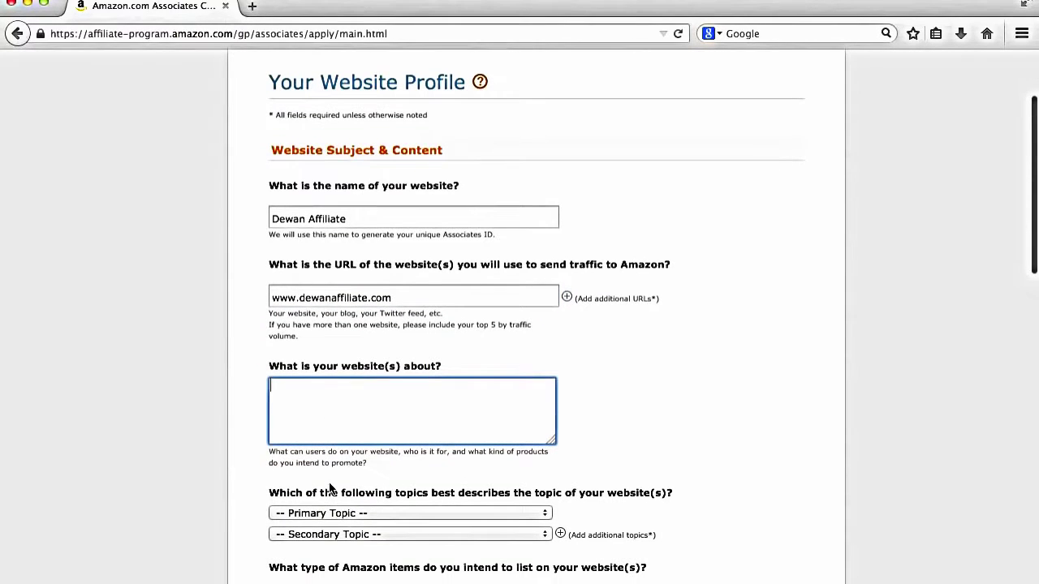
pyautogui.scroll(-1, 329, 487)
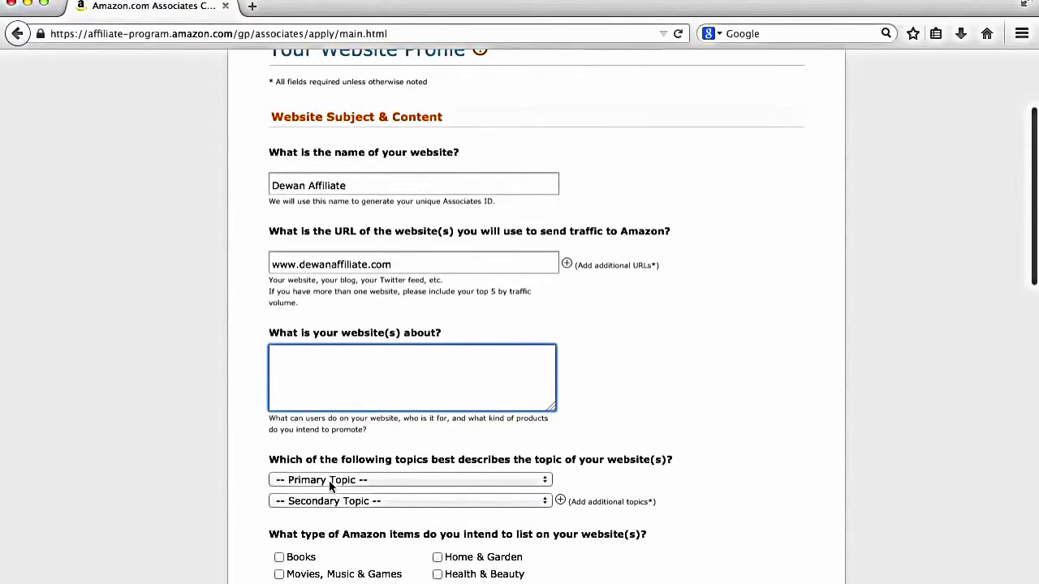
pyautogui.write('Self Deve')
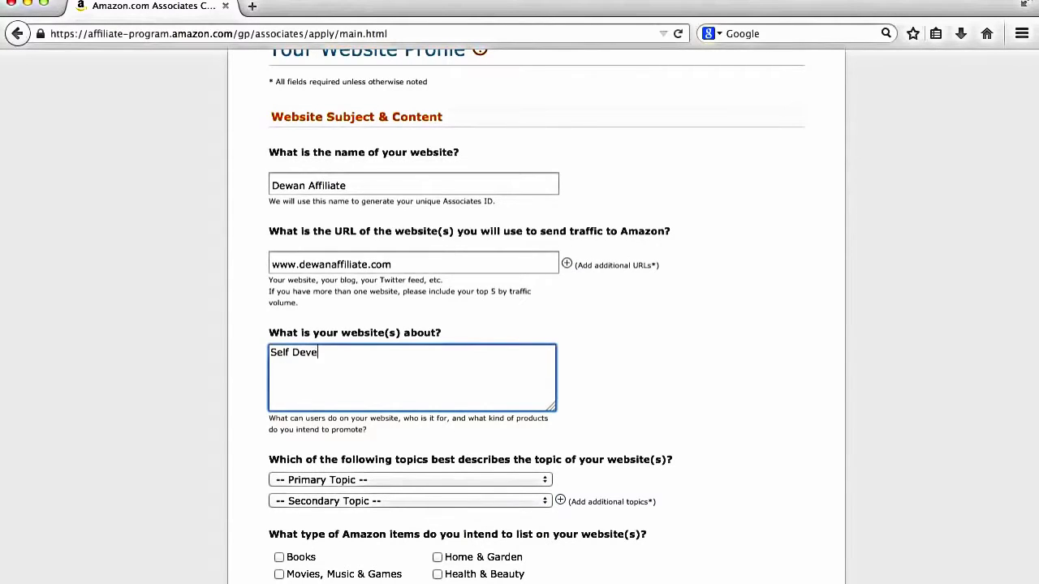
pyautogui.write('lopment, Health and Fint')
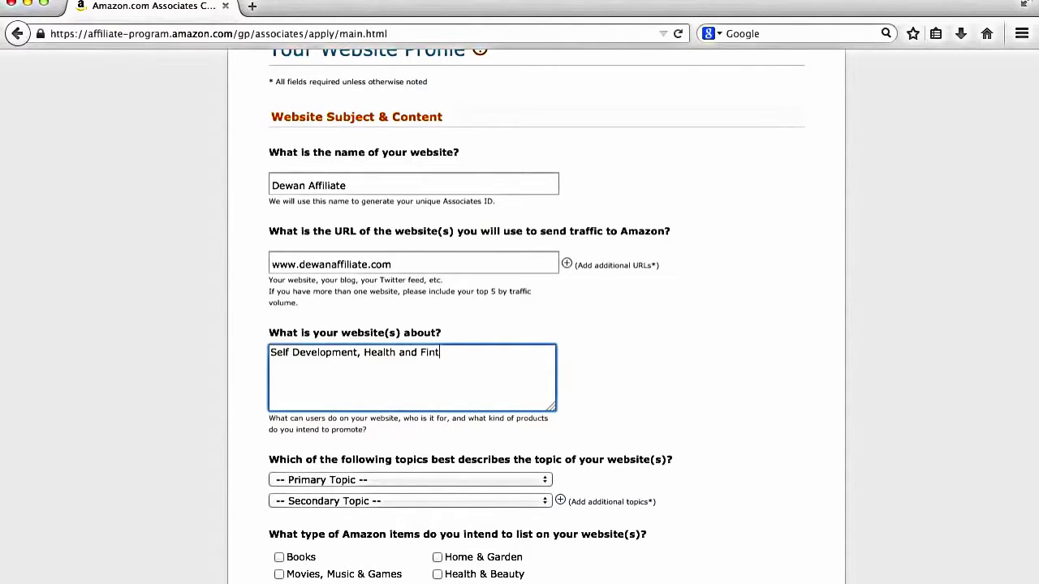
pyautogui.press('BackSpace')
pyautogui.press('BackSpace')
pyautogui.write('tness')
pyautogui.scroll(-2, 216, 495)
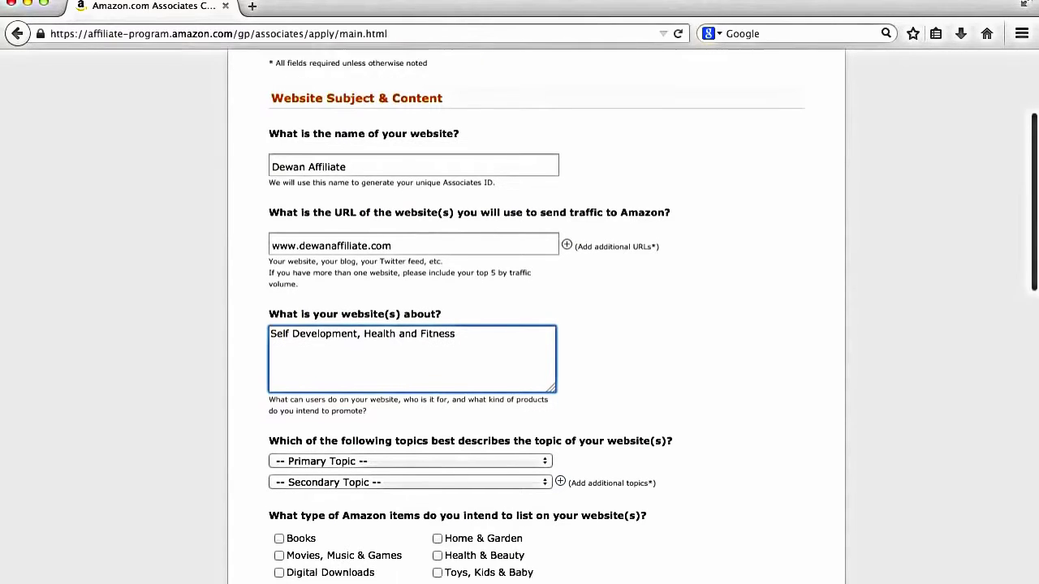
pyautogui.click(213, 497)
# Step: Set the primary topic to Sports/Fitness/Outdoors
pyautogui.scroll(-4, 212, 496)
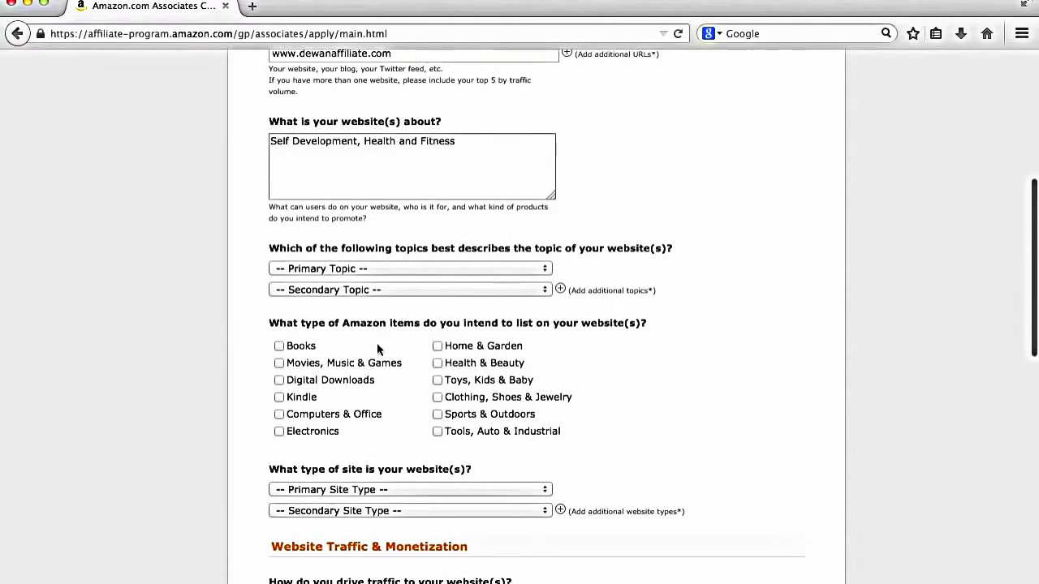
pyautogui.click(373, 268)
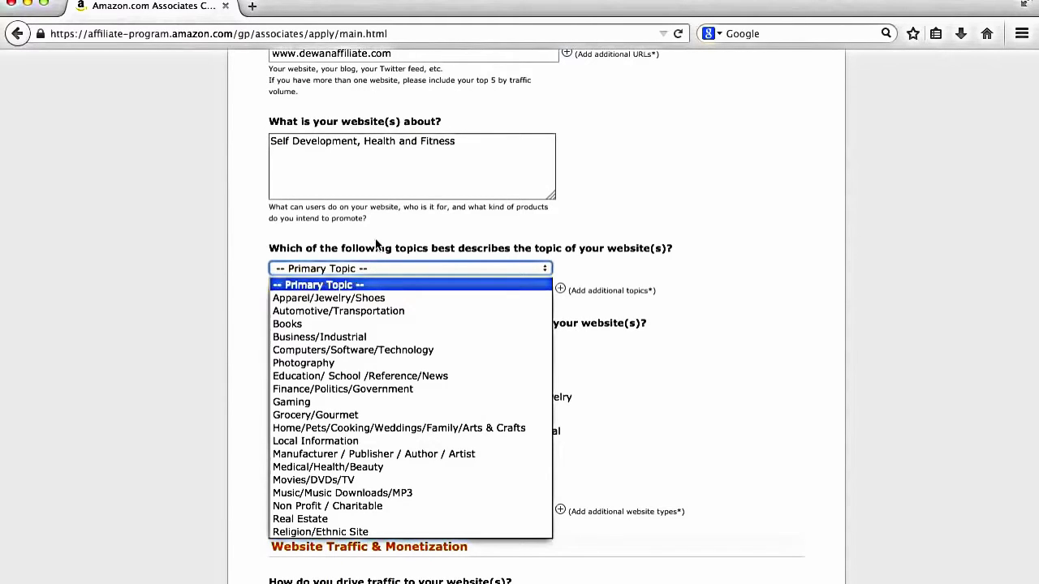
pyautogui.scroll(-3, 366, 379)
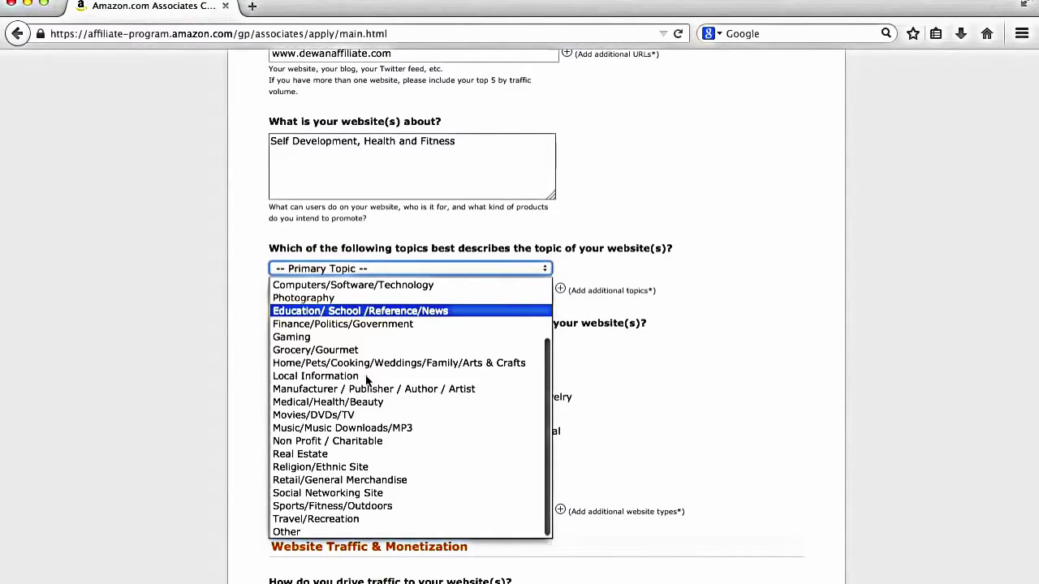
pyautogui.click(382, 506)
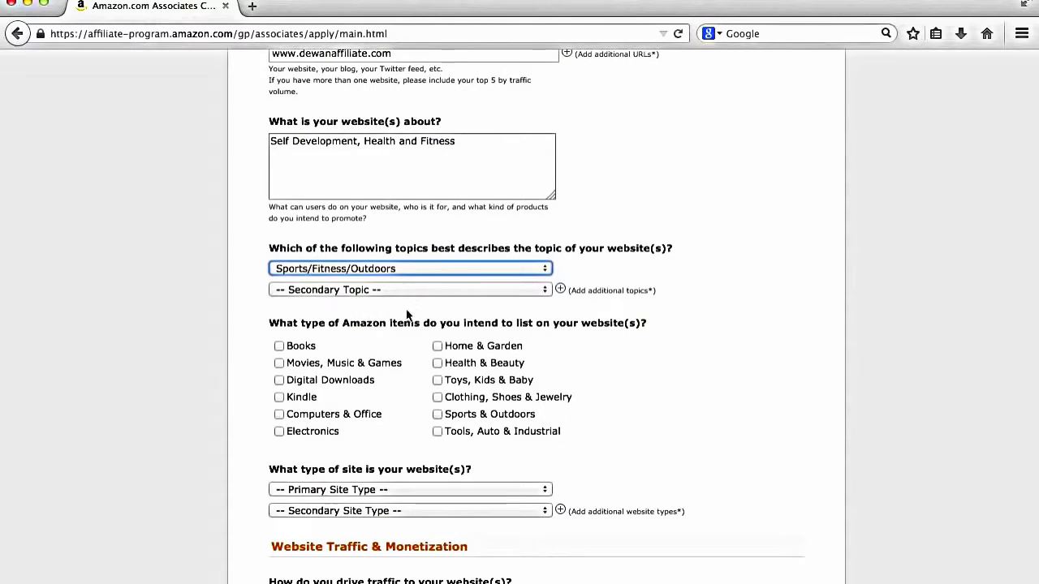
pyautogui.click(192, 417)
pyautogui.scroll(-3, 193, 417)
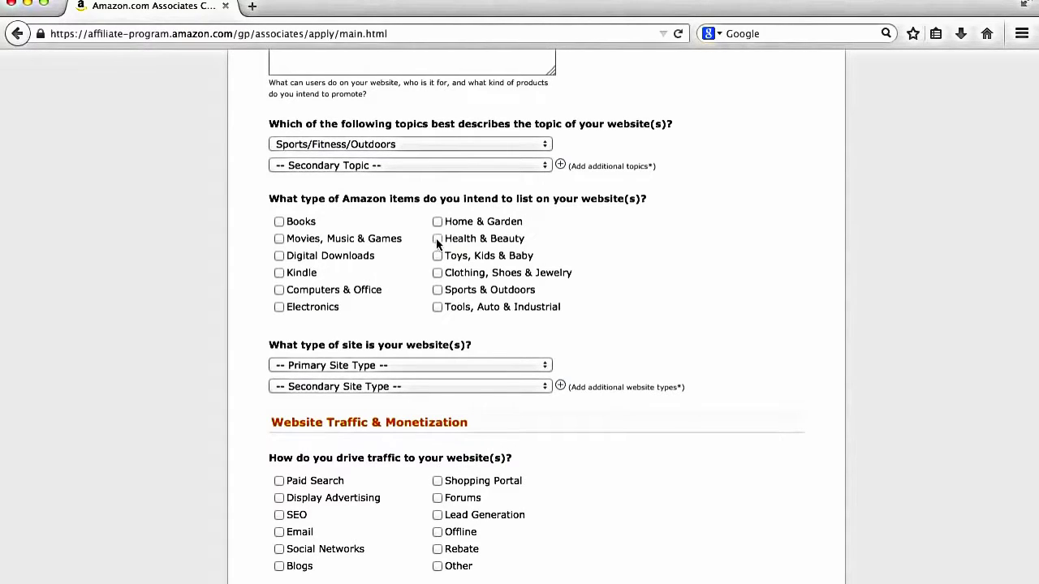
pyautogui.scroll(3, 437, 242)
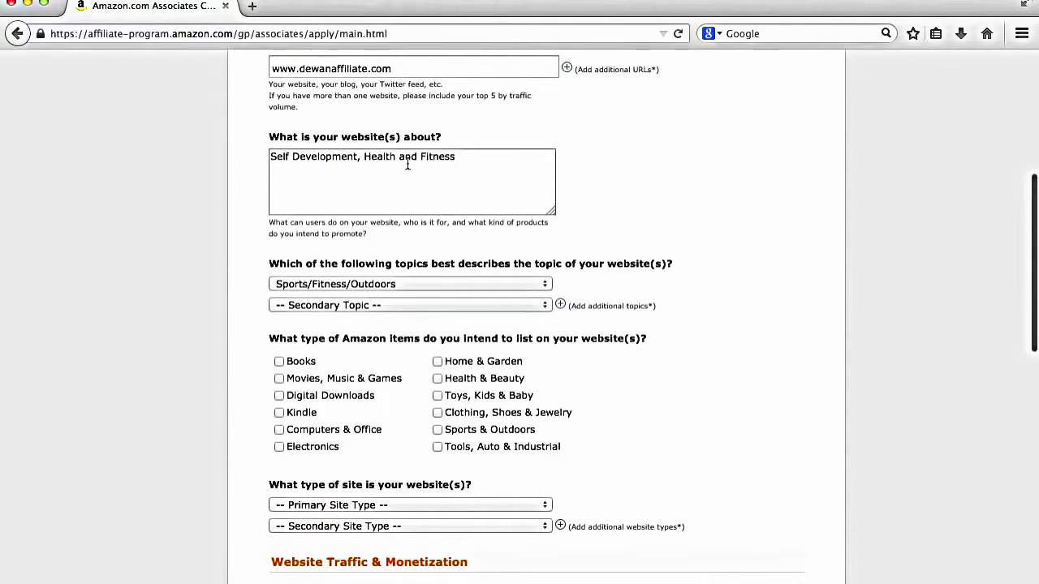
pyautogui.scroll(5, 403, 170)
pyautogui.tripleClick(395, 176)
pyautogui.press('BackSpace')
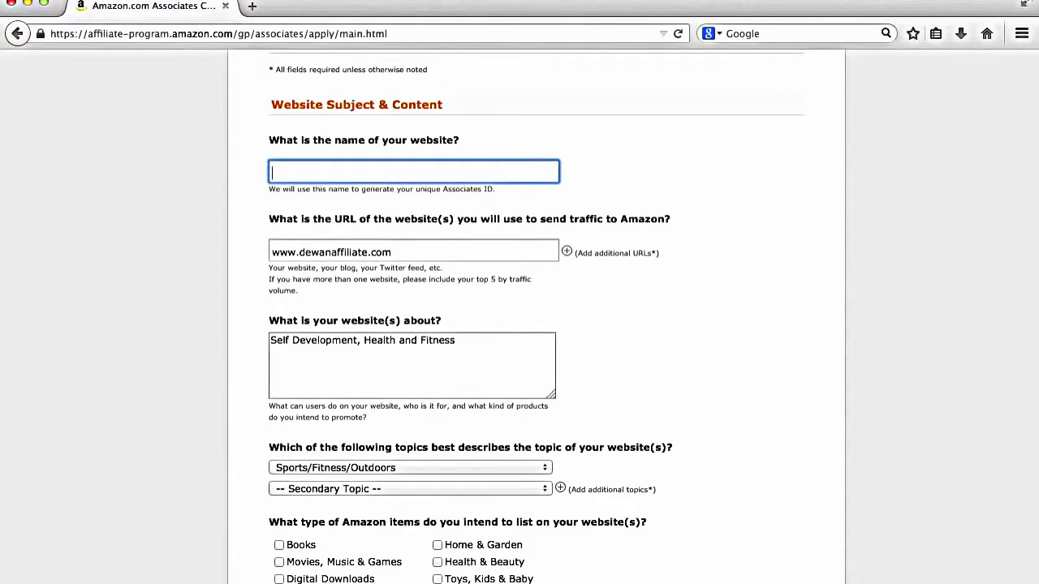
pyautogui.write('Health and fittnes')
pyautogui.press('BackSpace')
pyautogui.press('BackSpace')
pyautogui.press('BackSpace')
pyautogui.write('ess world')
pyautogui.press('Tab')
pyautogui.write('ww')
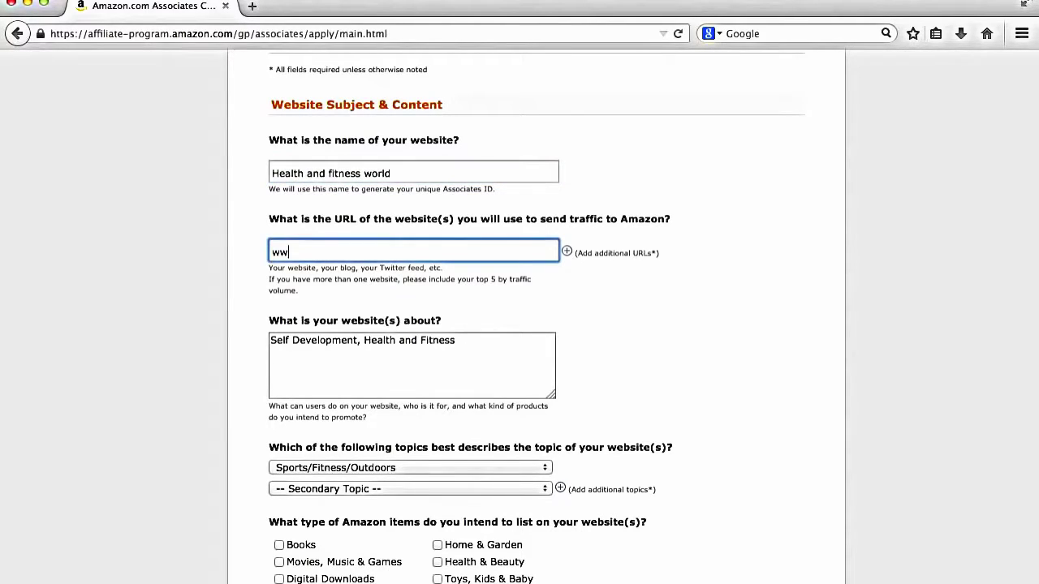
pyautogui.write('w.healthandfitne')
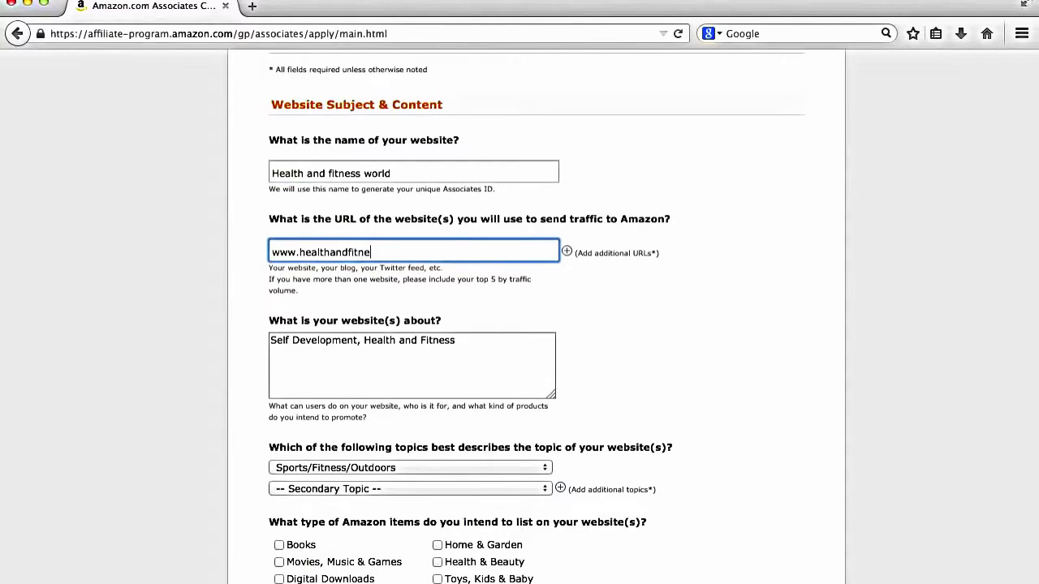
pyautogui.write('ssworld.com')
# Step: Tick Health & Beauty and Sports & Outdoors as the item types
pyautogui.scroll(-5, 147, 400)
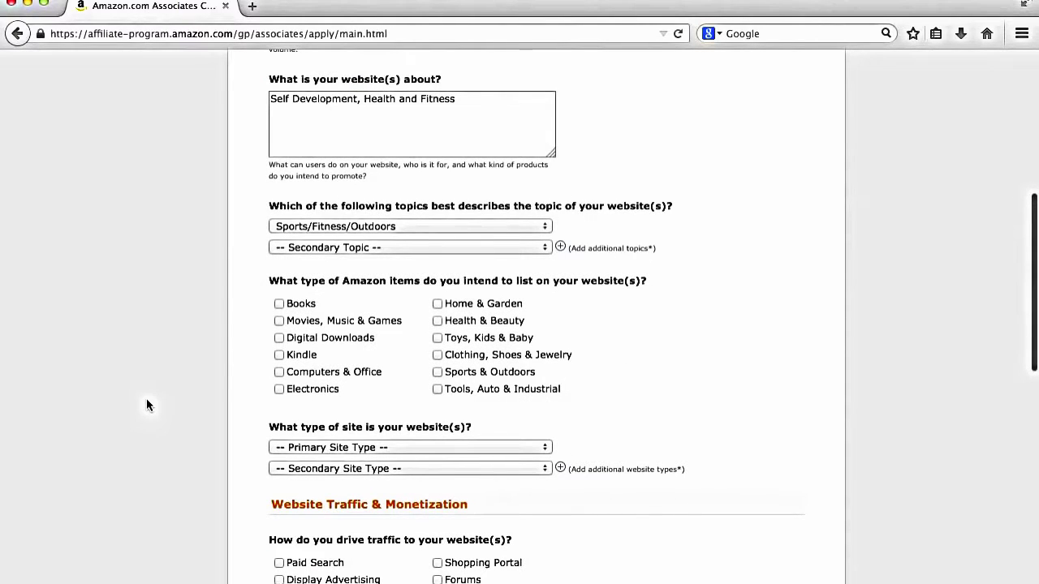
pyautogui.scroll(-1, 147, 406)
pyautogui.click(437, 297)
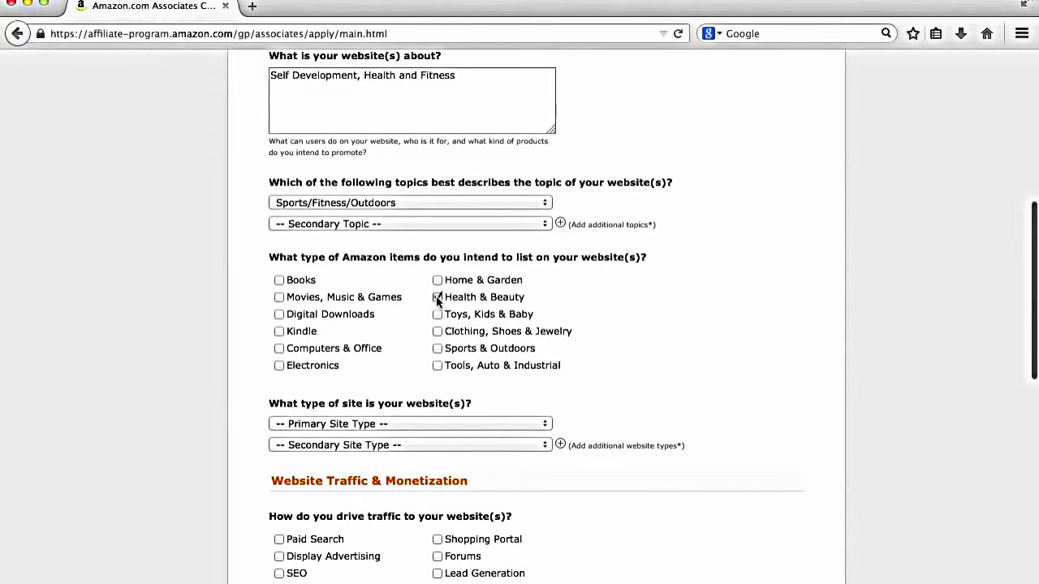
pyautogui.click(437, 348)
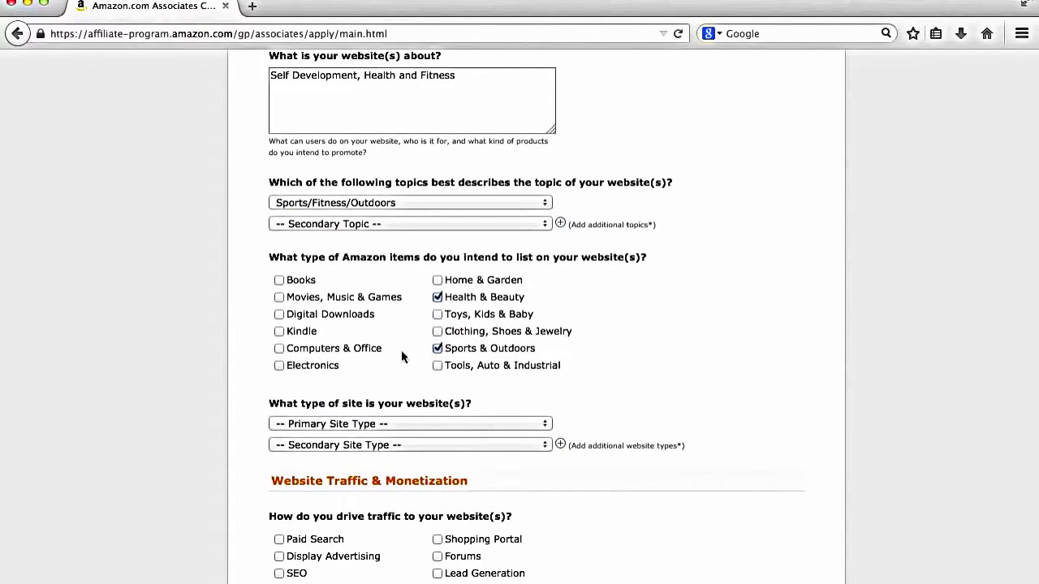
pyautogui.scroll(-5, 217, 327)
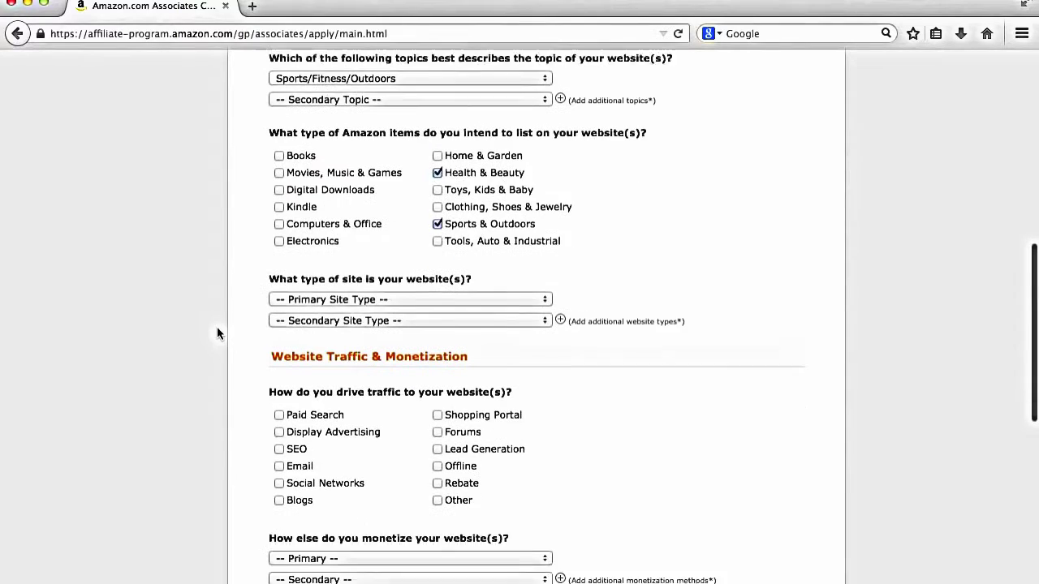
pyautogui.click(326, 294)
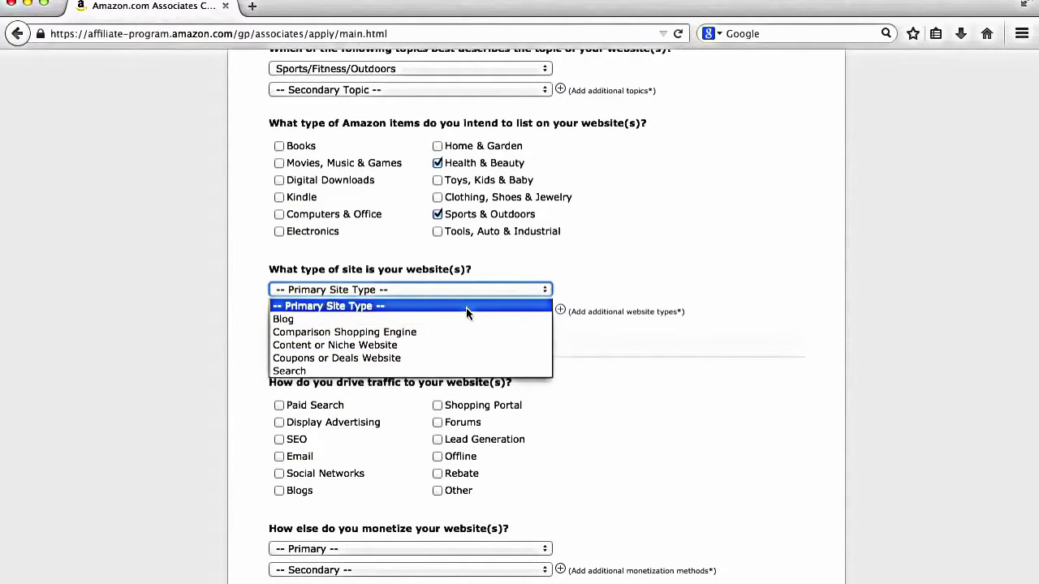
# Step: Set the site type to Blog with SEO, Blogs and Social Networks as traffic sources
pyautogui.click(461, 319)
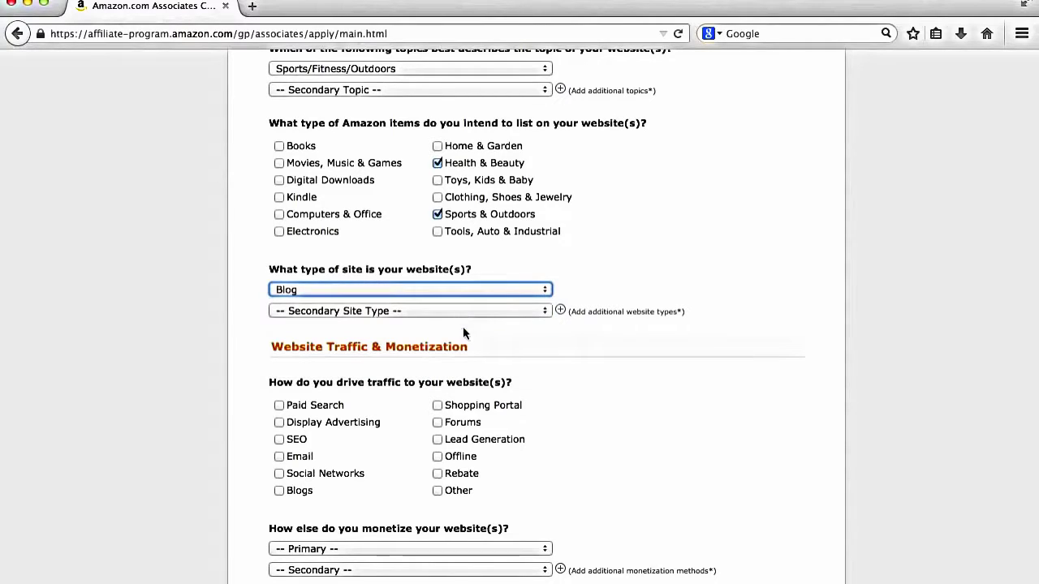
pyautogui.click(197, 333)
pyautogui.scroll(-4, 196, 332)
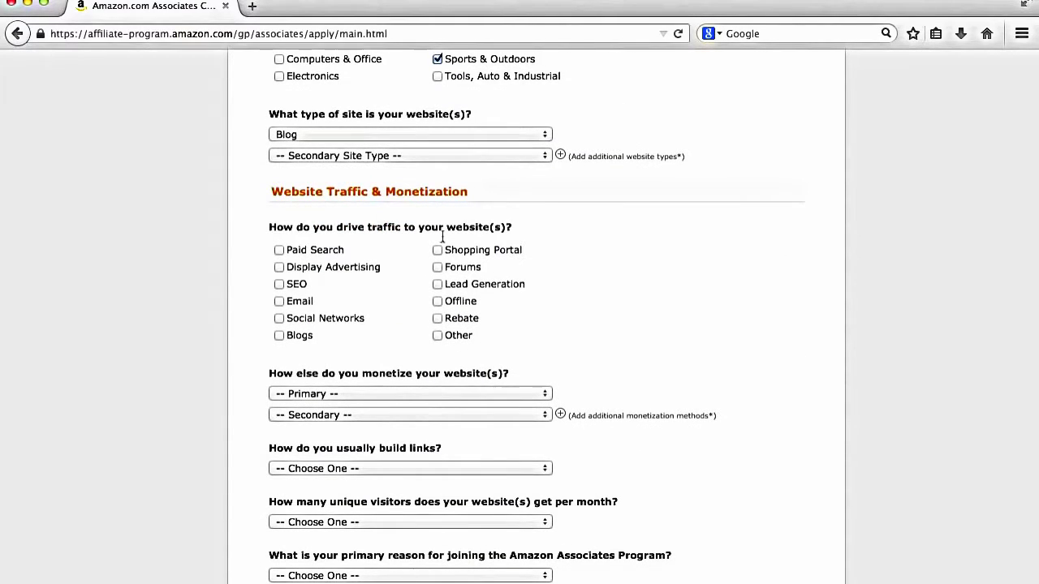
pyautogui.scroll(-2, 564, 248)
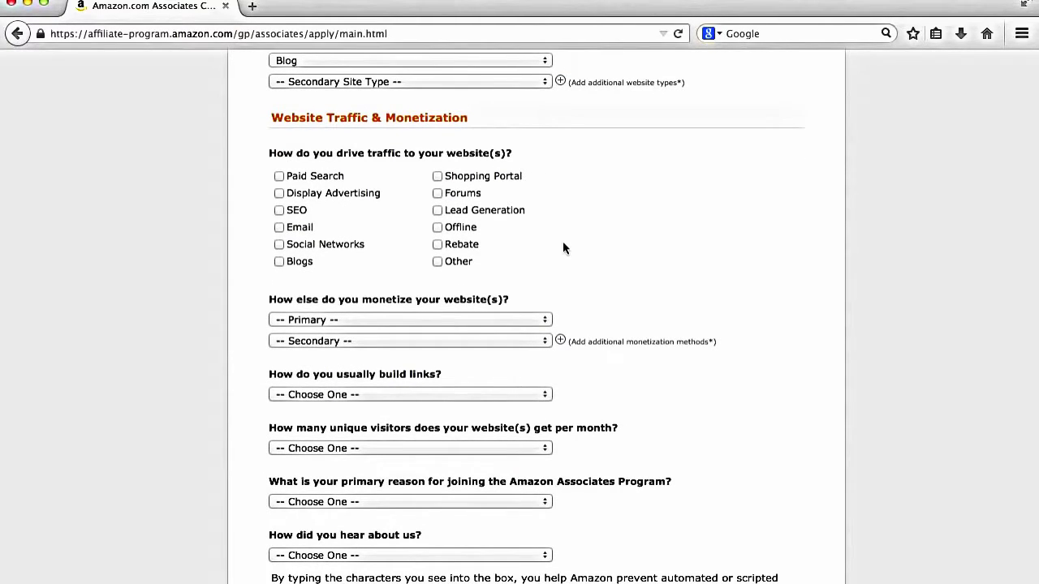
pyautogui.click(277, 211)
pyautogui.click(278, 261)
pyautogui.click(279, 245)
# Step: Choose Associates as the only monetization method and Blog Editor for building links
pyautogui.click(347, 318)
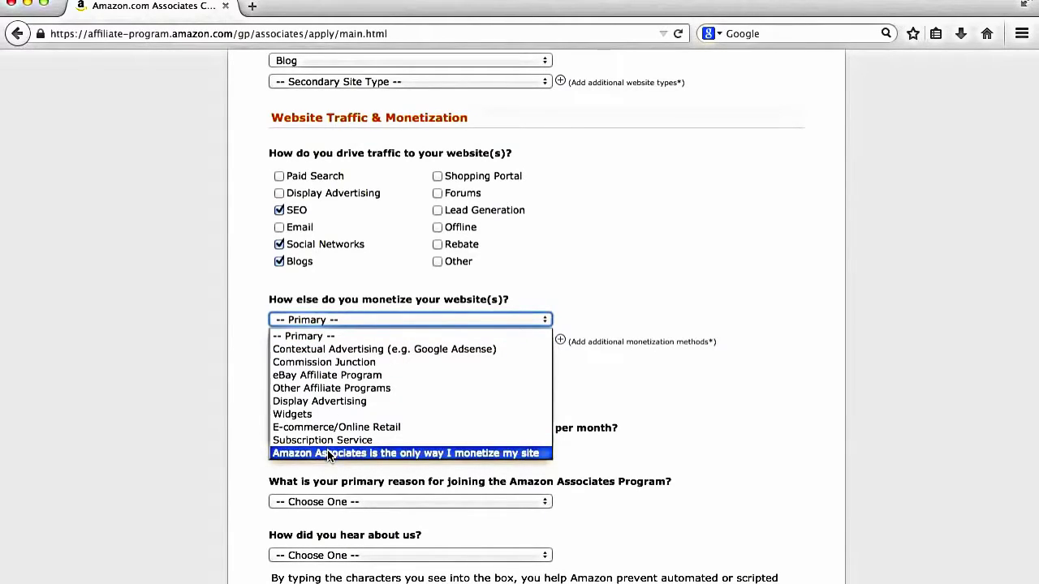
pyautogui.click(329, 454)
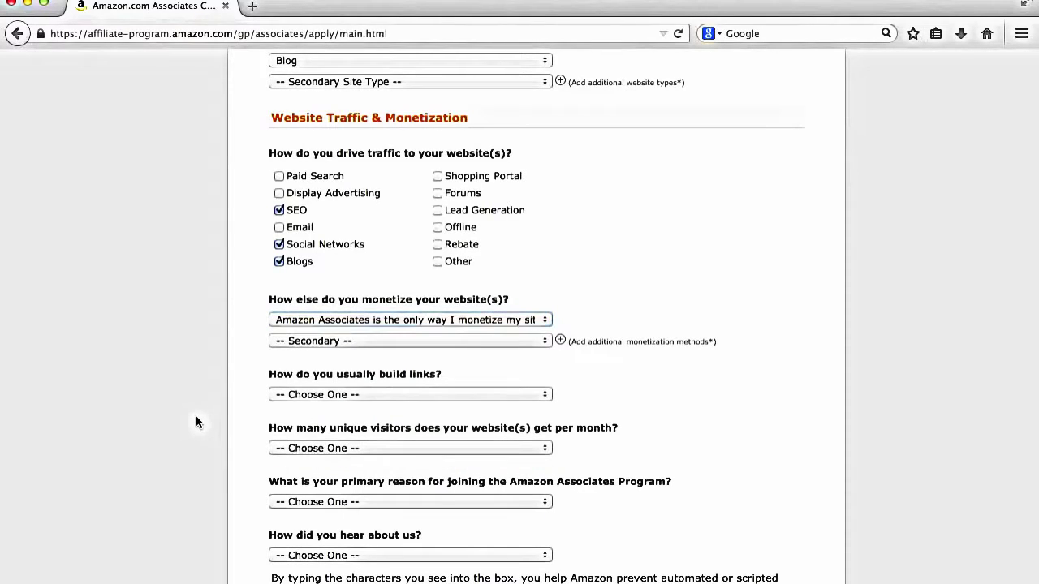
pyautogui.click(308, 395)
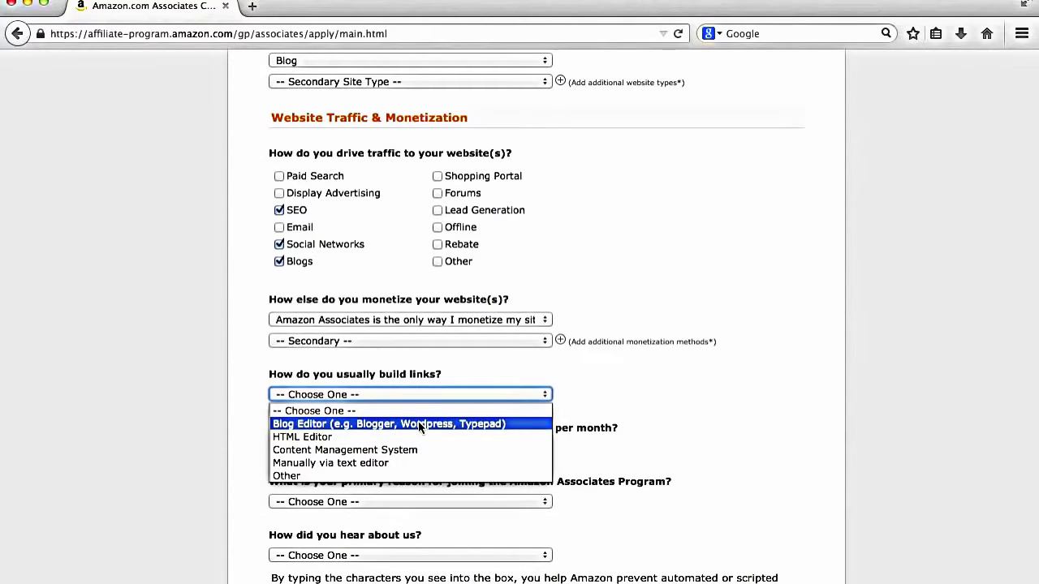
pyautogui.click(420, 427)
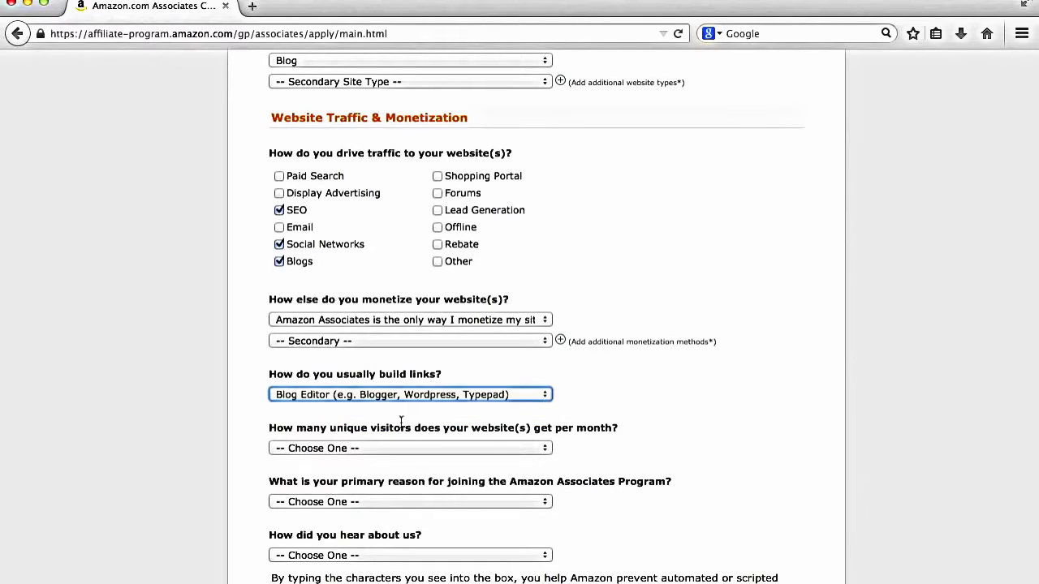
# Step: Answer Less than 500 visitors, To monetize my site, and Word of Mouth
pyautogui.scroll(-2, 348, 458)
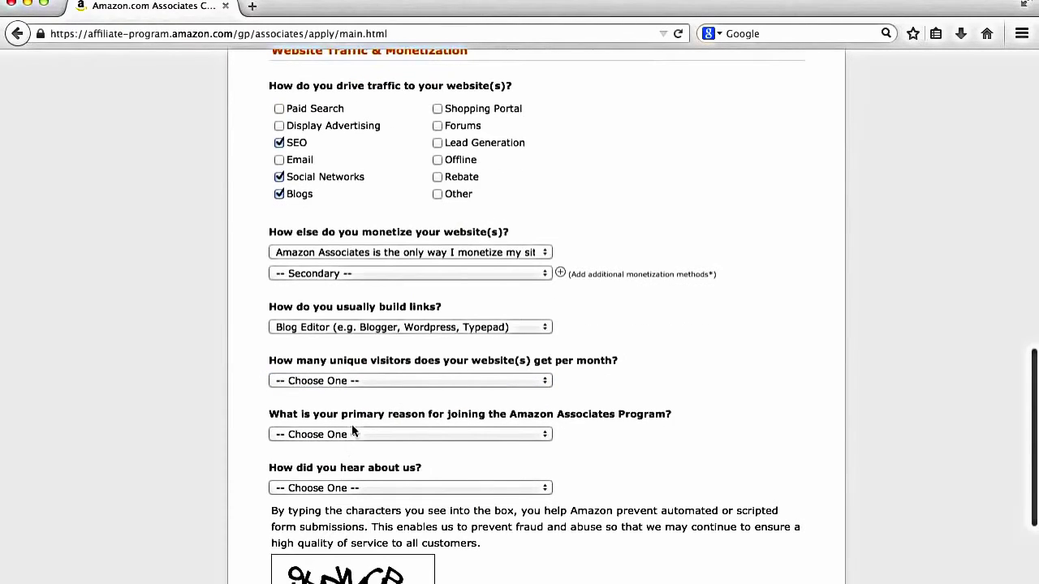
pyautogui.click(374, 381)
pyautogui.click(378, 411)
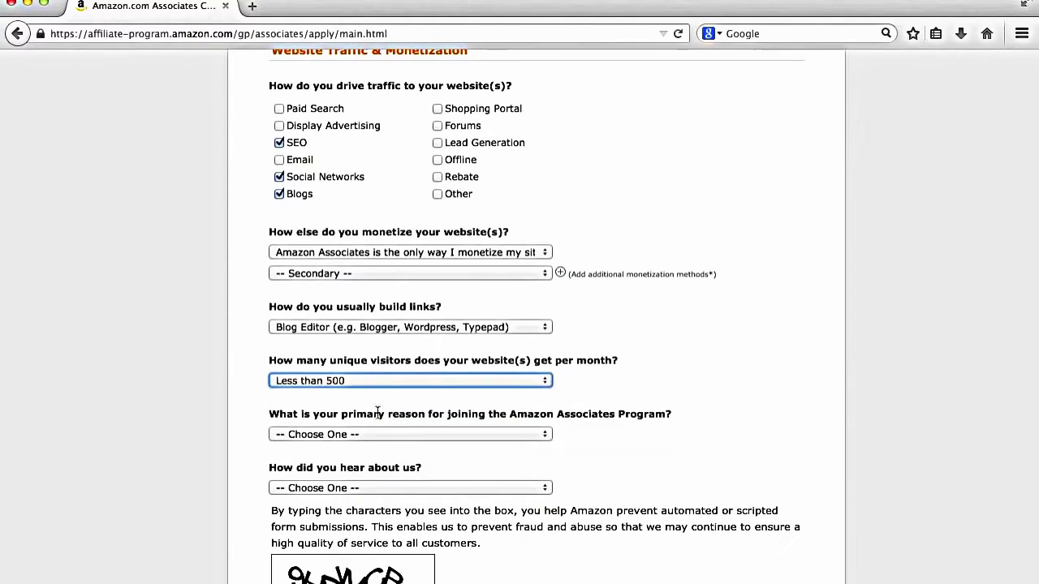
pyautogui.scroll(-2, 378, 424)
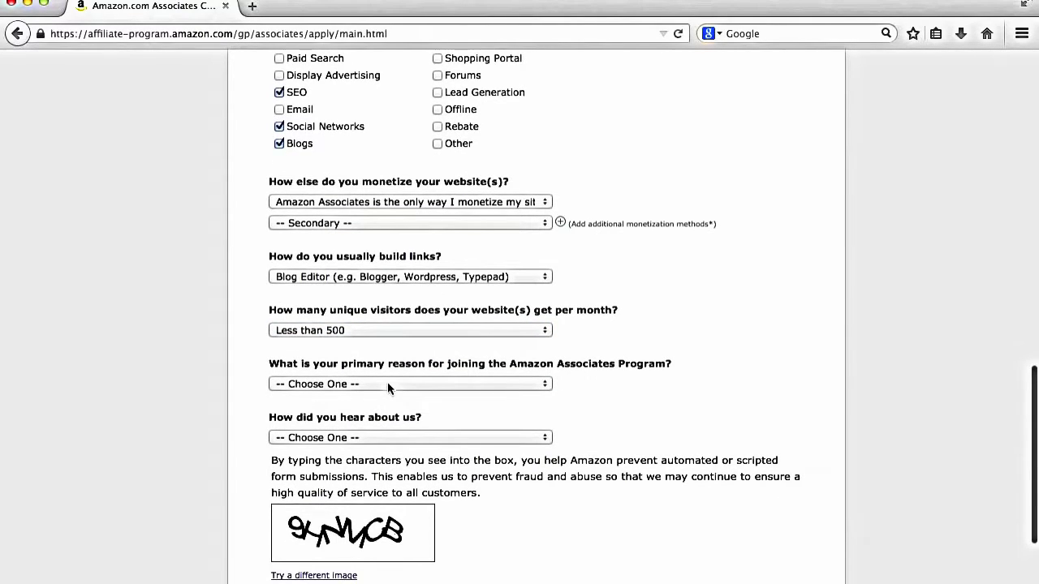
pyautogui.click(388, 386)
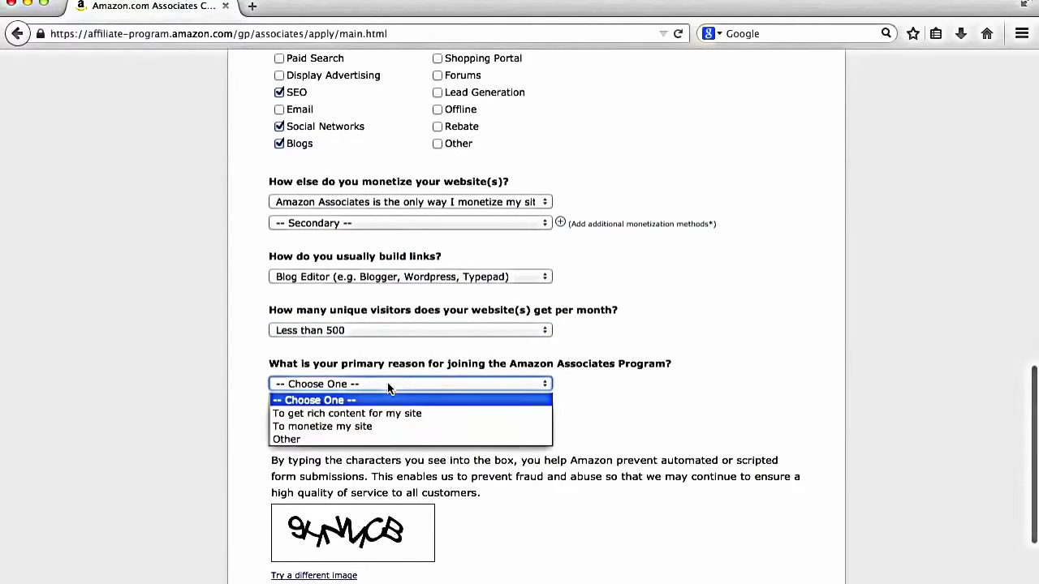
pyautogui.click(386, 428)
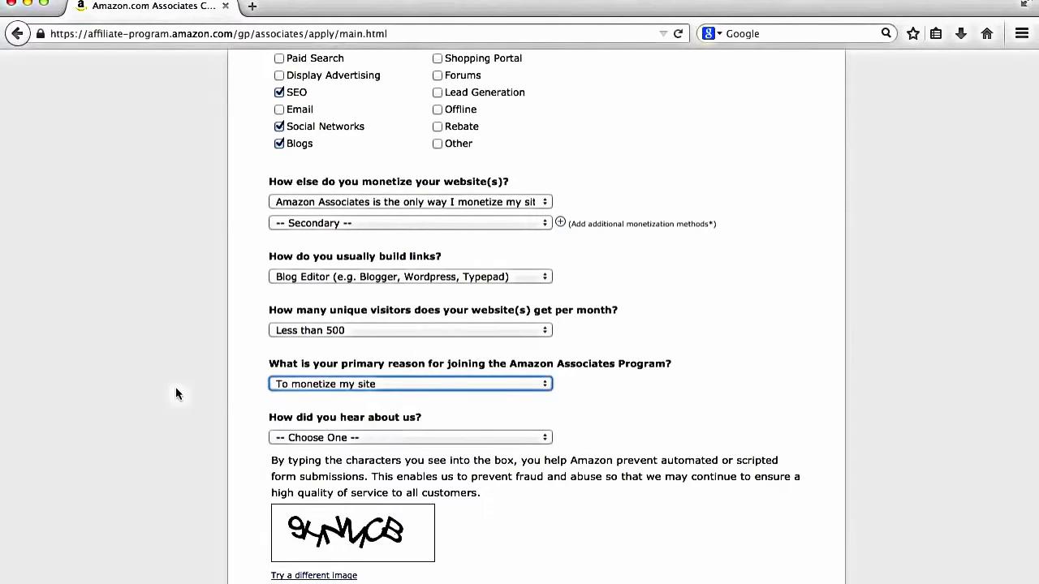
pyautogui.scroll(-5, 162, 389)
pyautogui.click(355, 268)
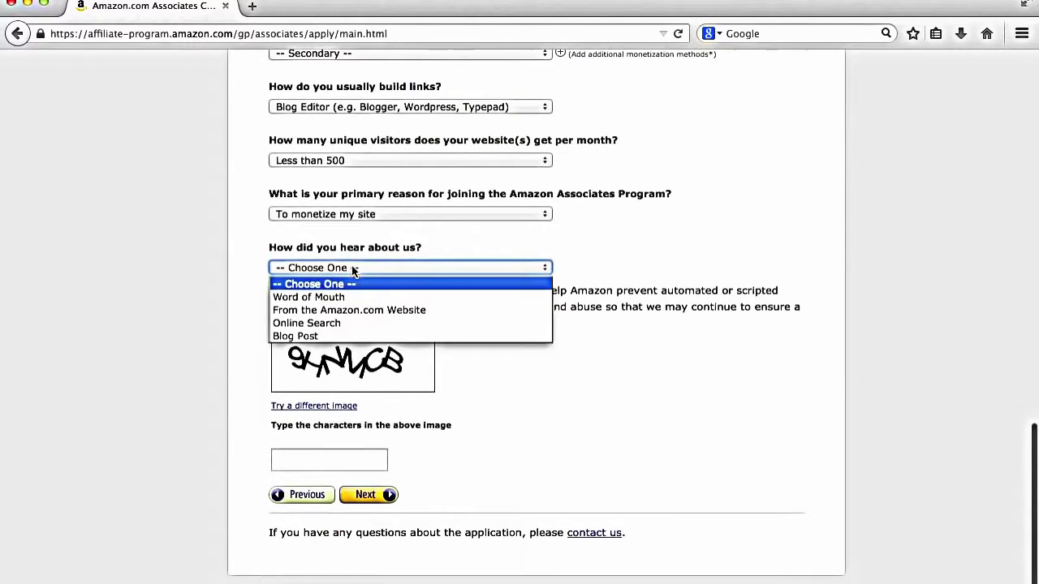
pyautogui.click(370, 297)
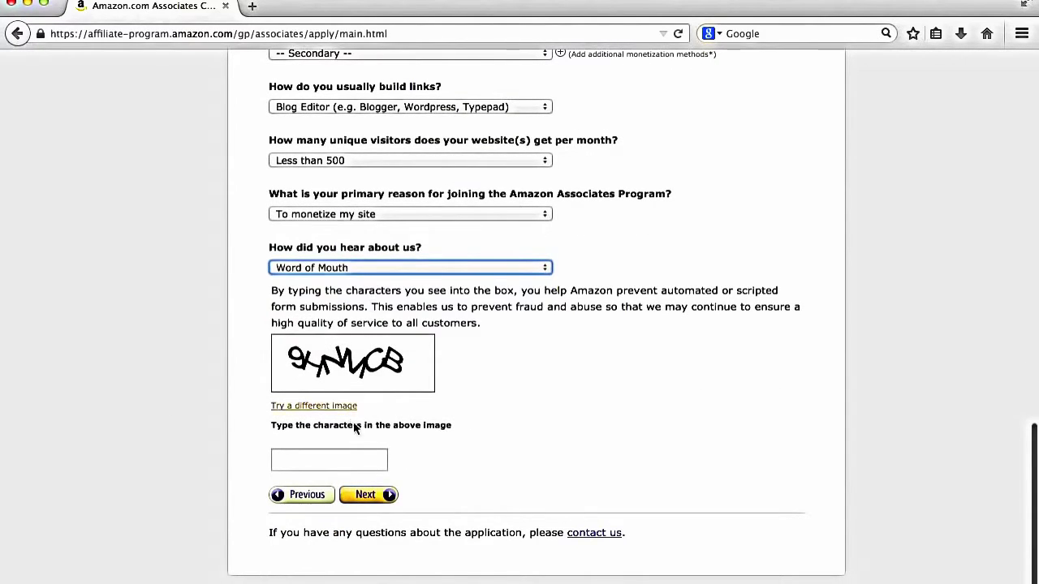
# Step: Enter the captcha characters and submit the website profile
pyautogui.click(353, 457)
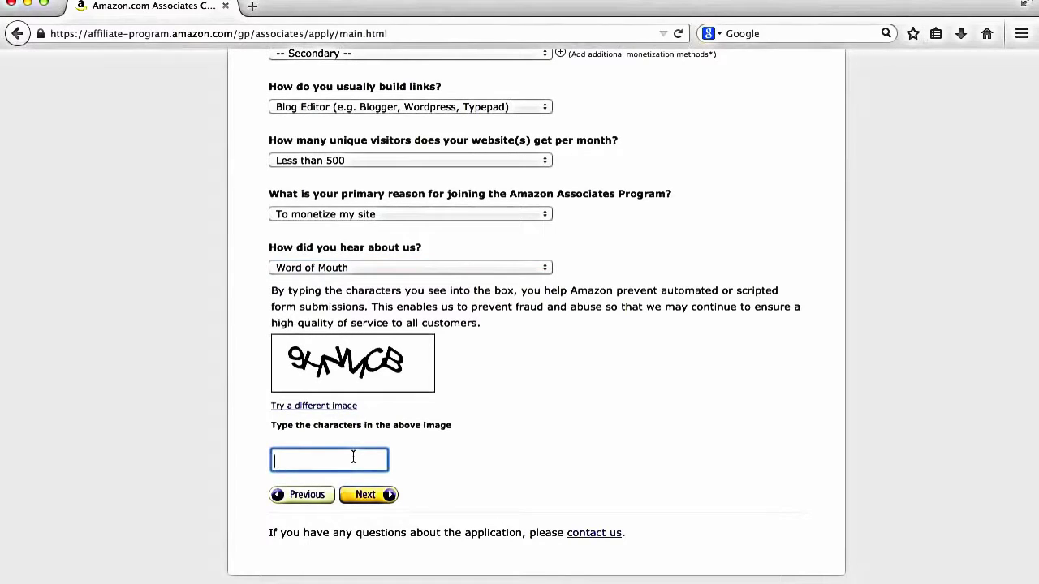
pyautogui.write('(H')
pyautogui.press('BackSpace')
pyautogui.press('BackSpace')
pyautogui.write('9HnMCb')
pyautogui.click(293, 460)
pyautogui.press('Delete')
pyautogui.write('N')
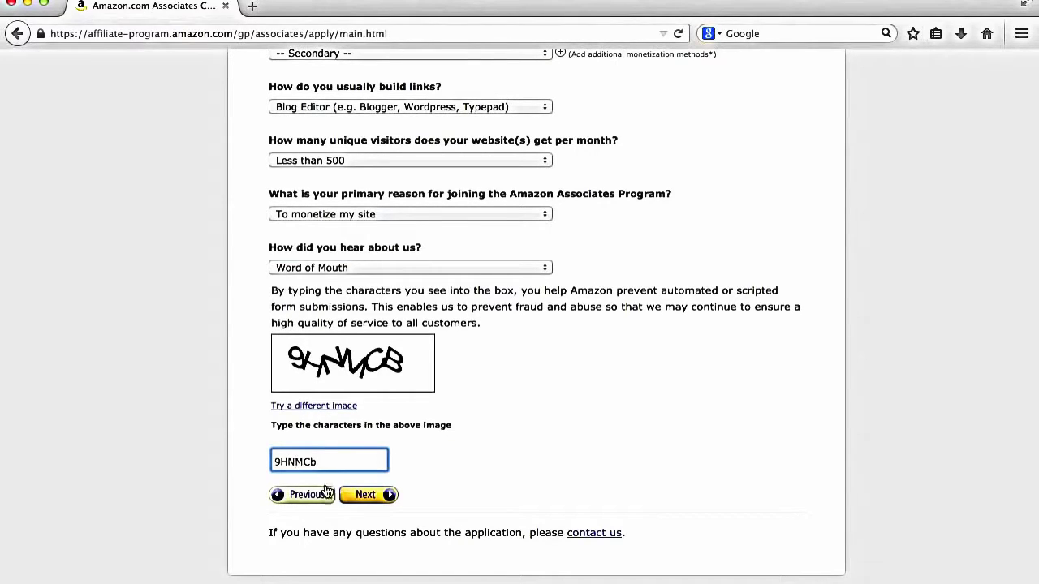
pyautogui.click(367, 495)
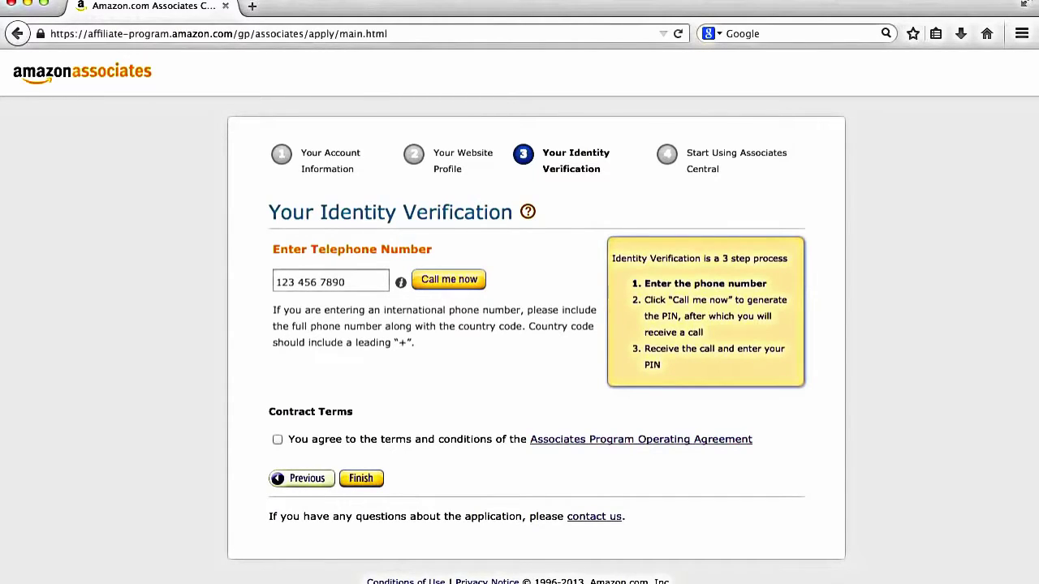
pyautogui.click(607, 1)
# Step: From Associates Central, open the full Earnings Summary report for last month
pyautogui.click(600, 27)
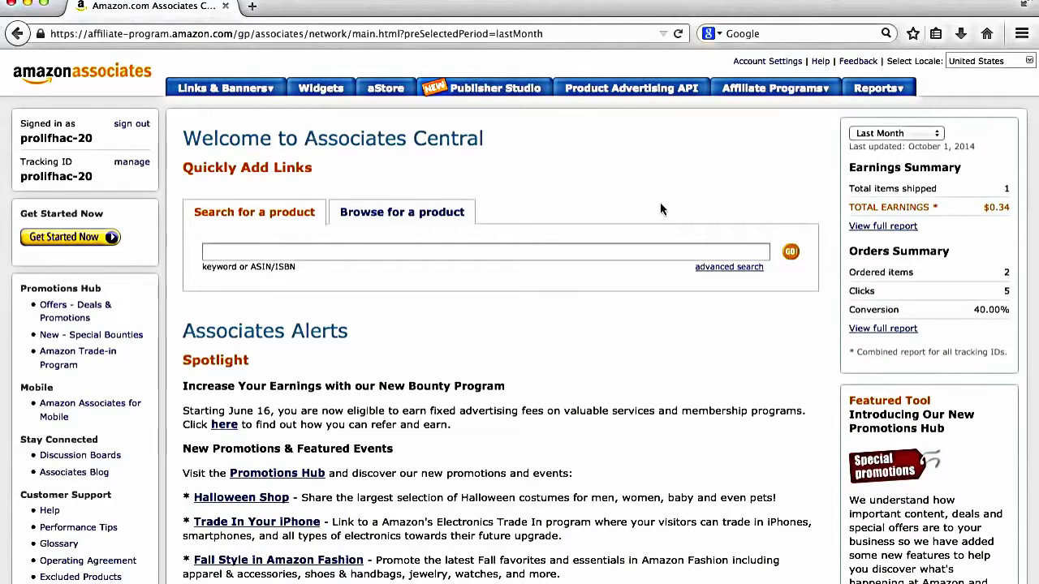
pyautogui.scroll(1, 660, 209)
pyautogui.click(870, 229)
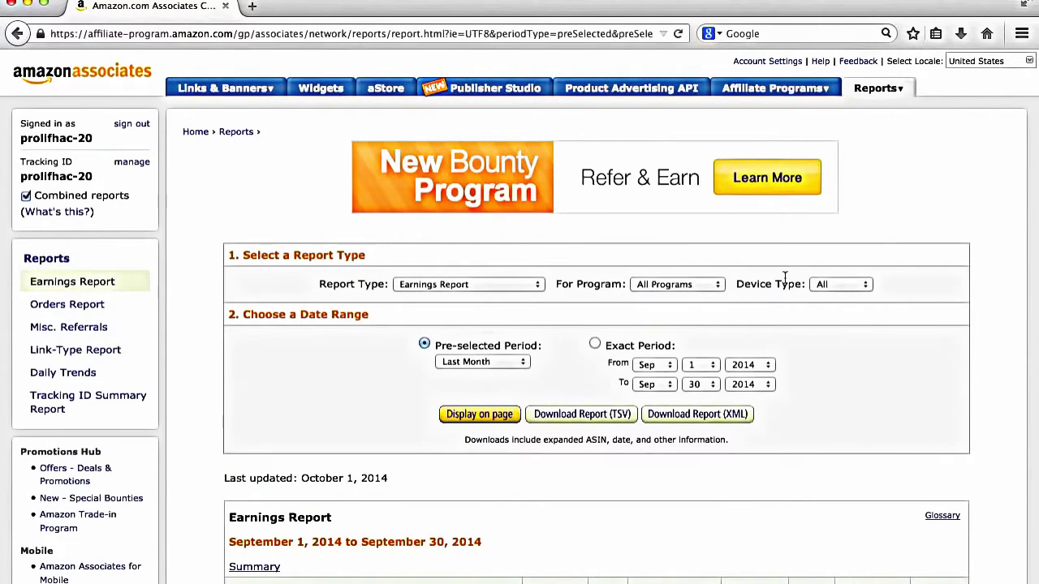
pyautogui.scroll(-5, 784, 277)
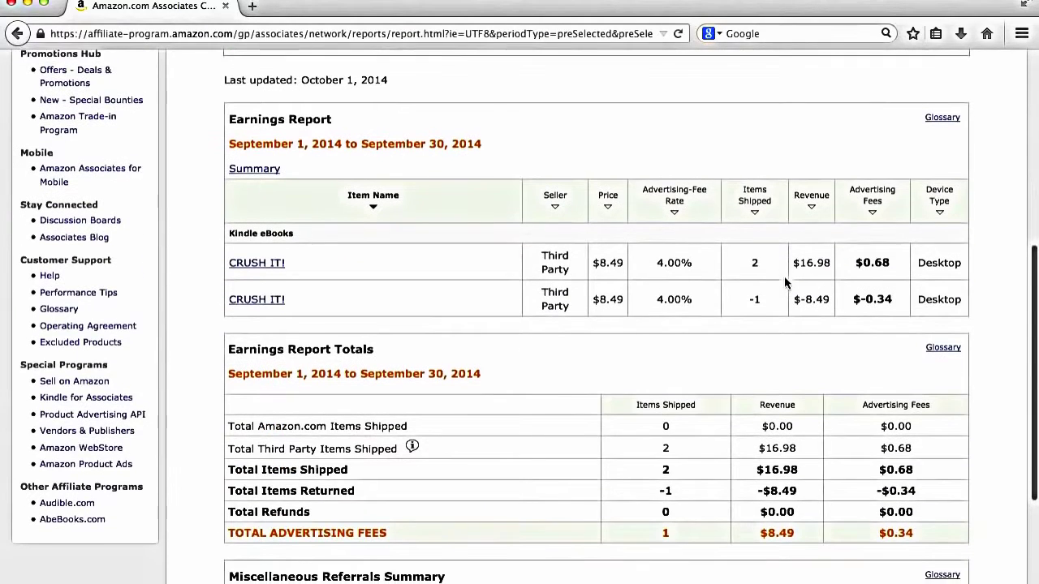
pyautogui.scroll(-1, 784, 275)
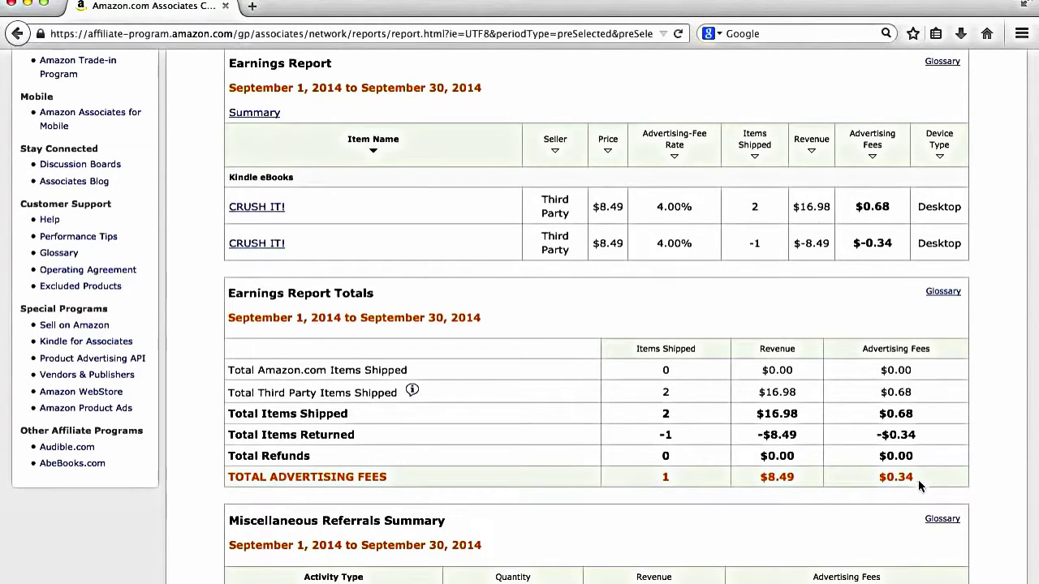
pyautogui.moveTo(918, 479); pyautogui.dragTo(869, 481)
pyautogui.scroll(10, 824, 382)
pyautogui.scroll(1, 824, 382)
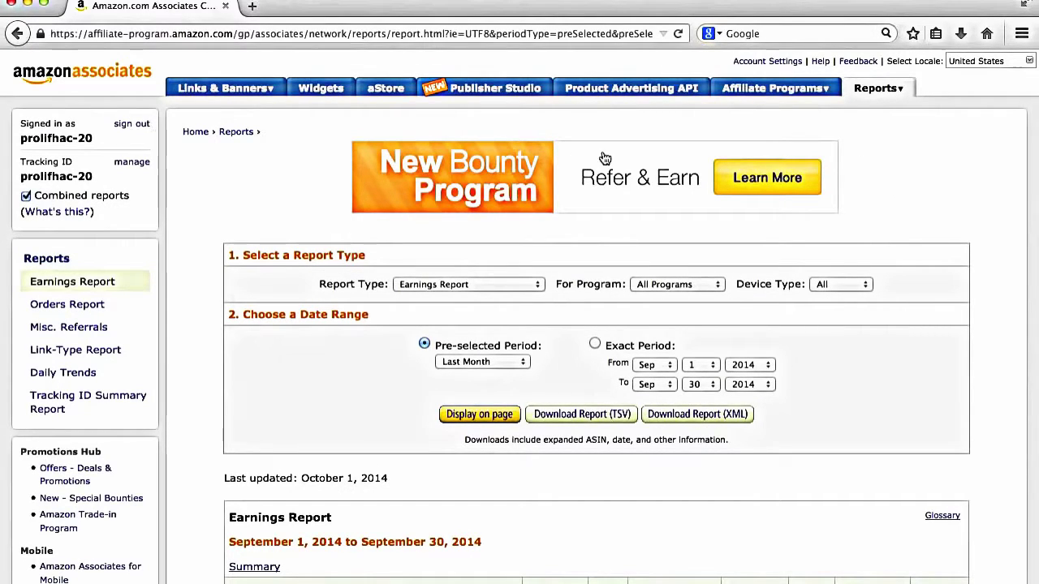
# Step: Return to the Associates Central home and scroll through the product category list
pyautogui.click(71, 84)
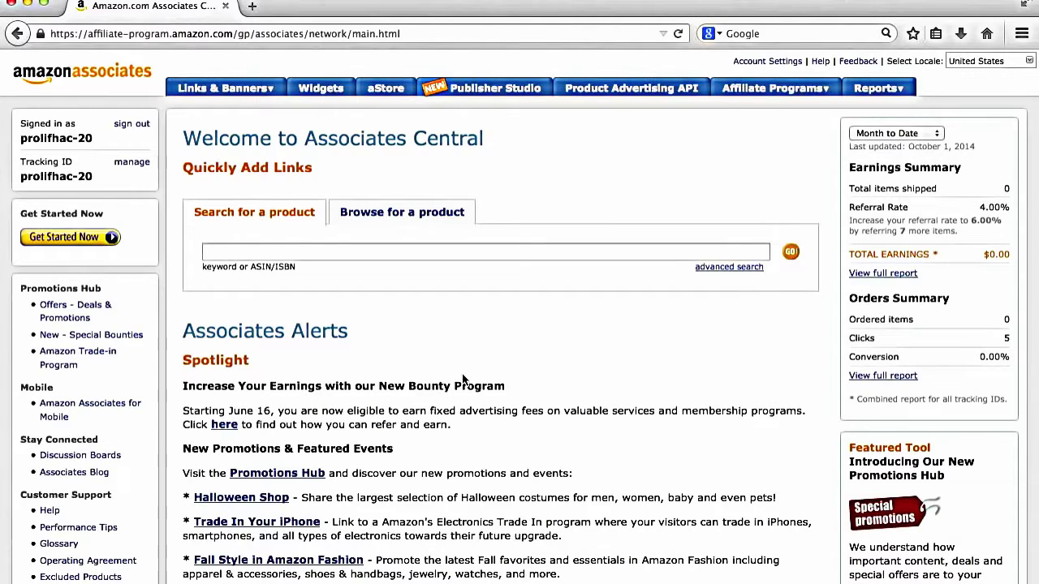
pyautogui.click(429, 218)
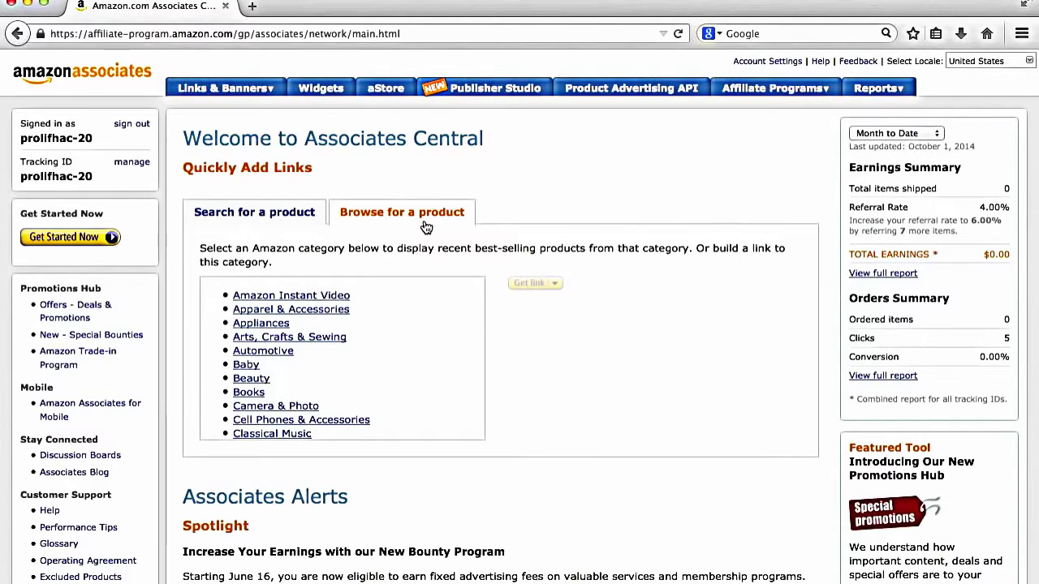
pyautogui.scroll(-5, 370, 357)
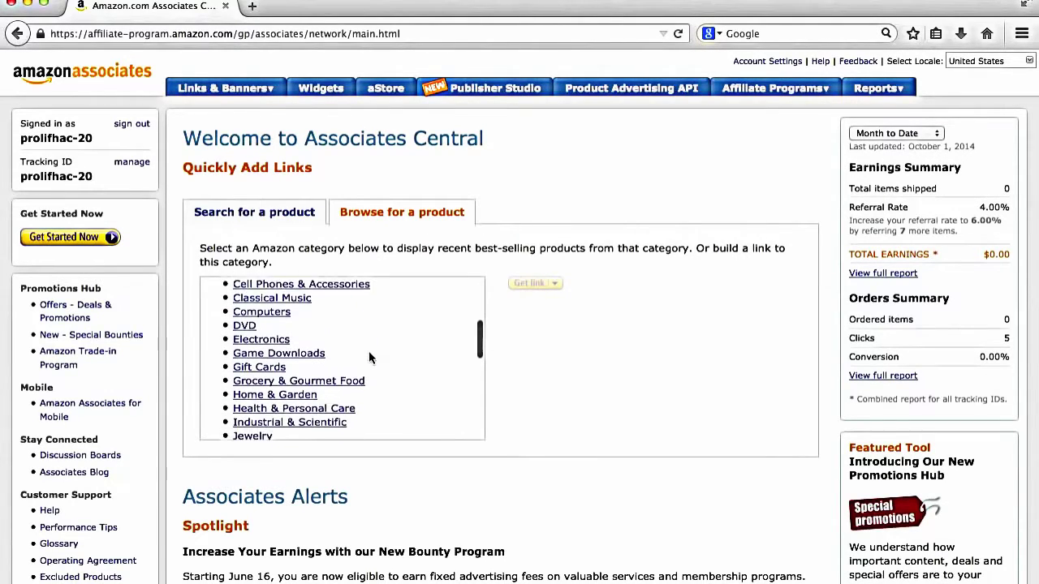
pyautogui.scroll(-4, 369, 357)
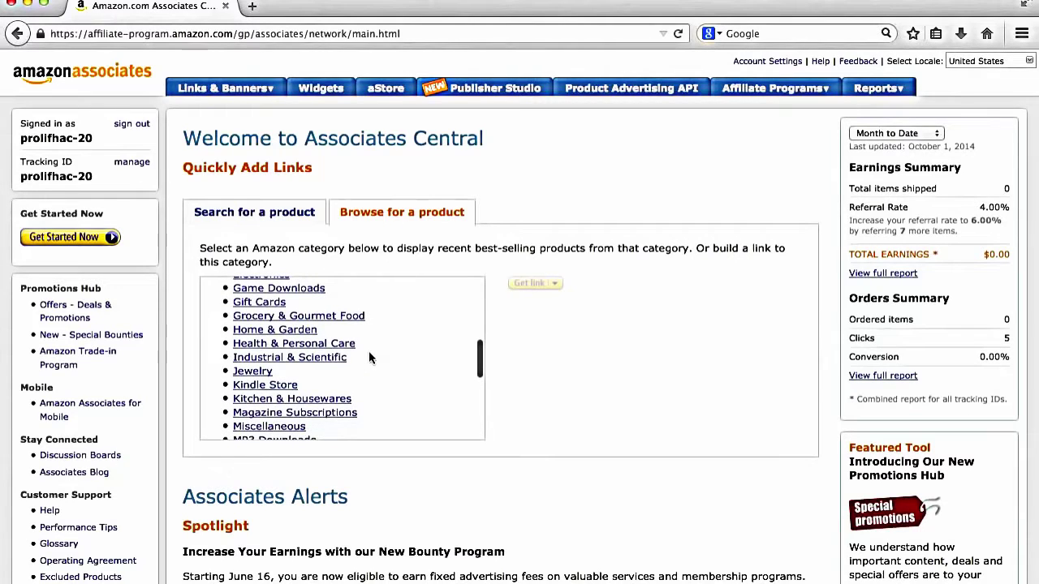
pyautogui.scroll(-5, 369, 357)
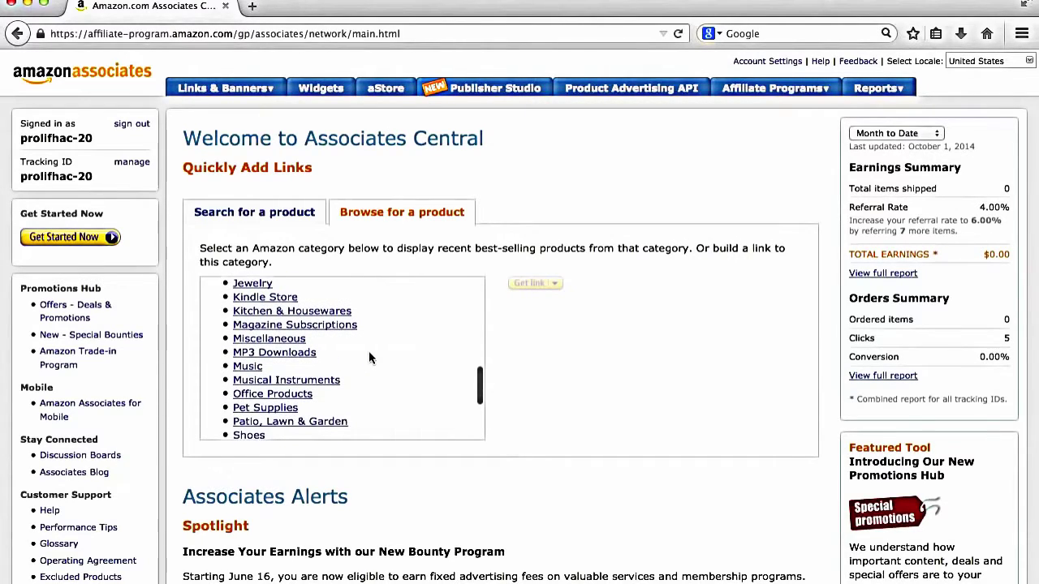
pyautogui.scroll(-1, 369, 357)
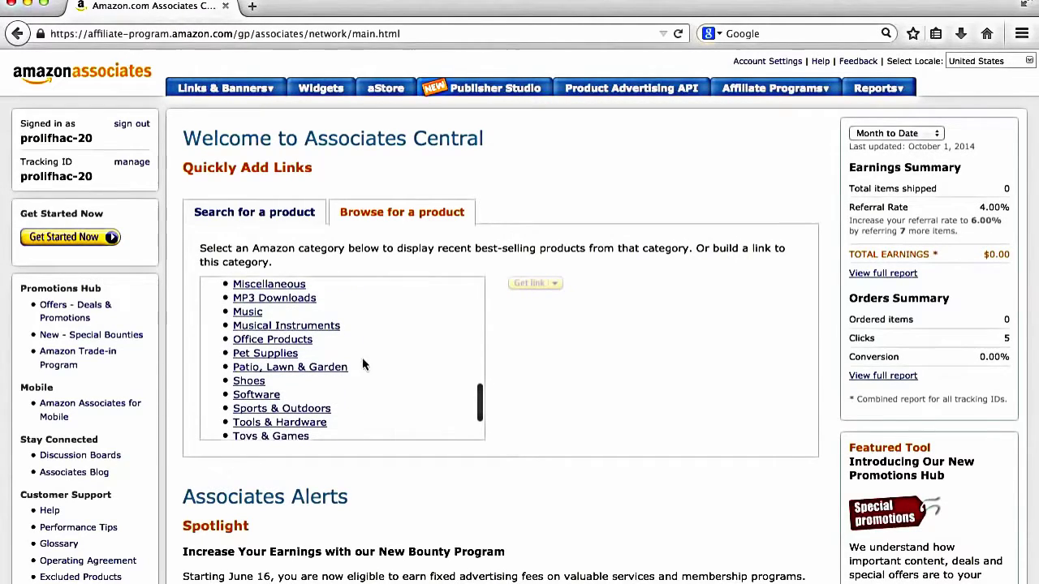
# Step: Show the best-selling Pet Supplies products, then switch back to searching by keyword or ASIN/ISBN
pyautogui.click(265, 353)
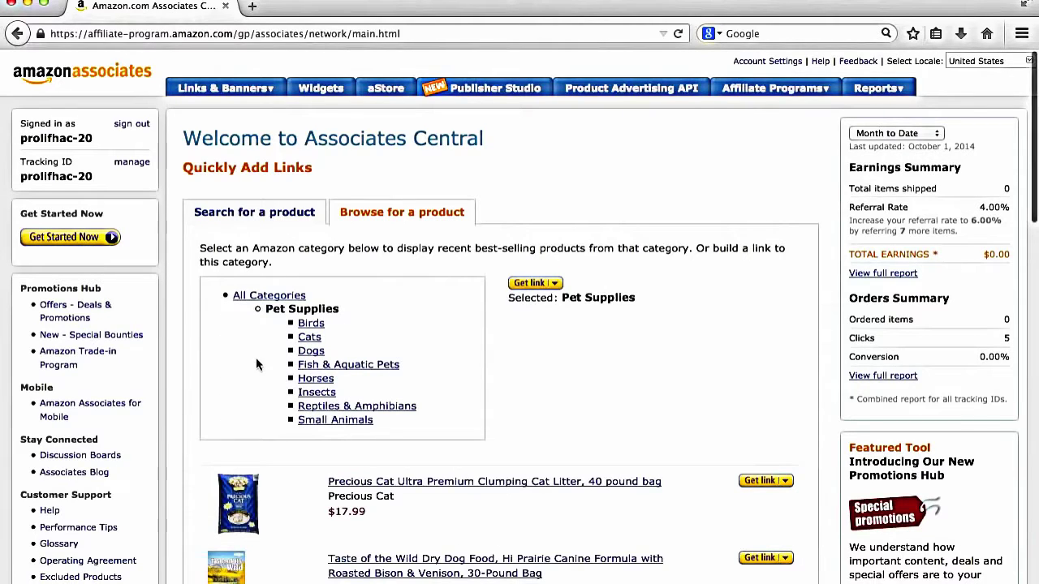
pyautogui.scroll(-1, 257, 363)
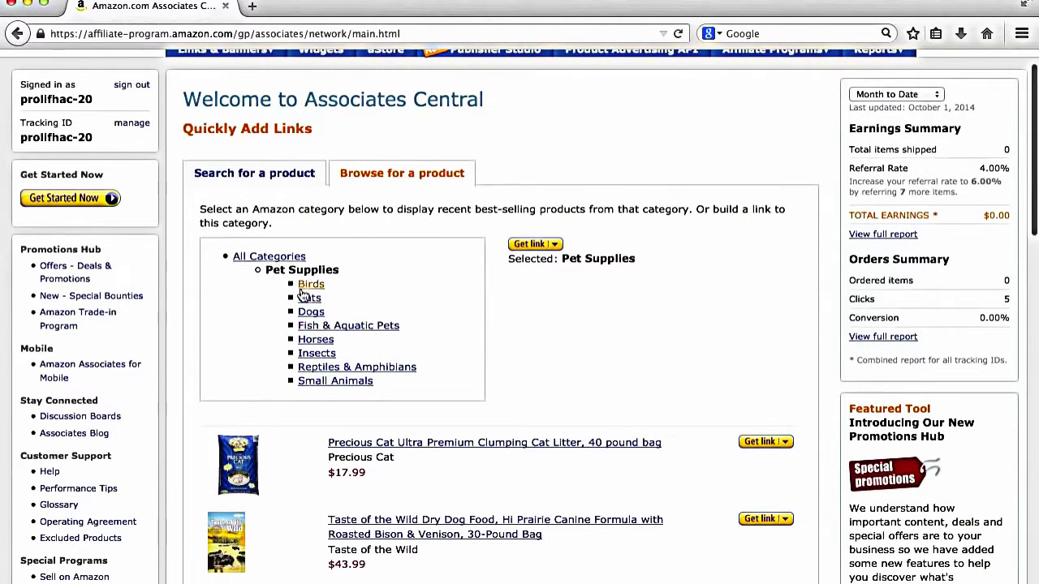
pyautogui.scroll(-4, 297, 471)
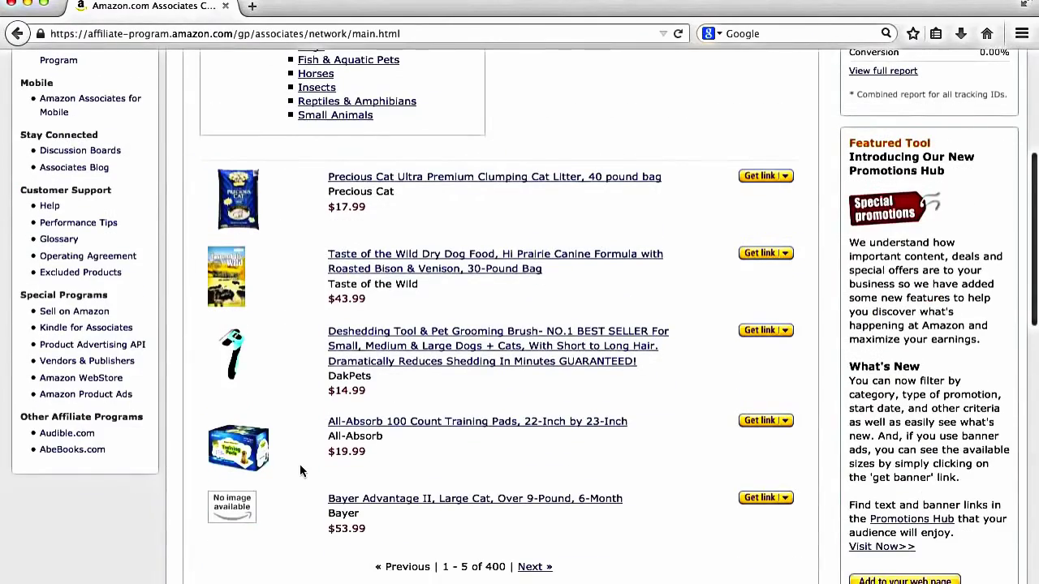
pyautogui.scroll(4, 297, 471)
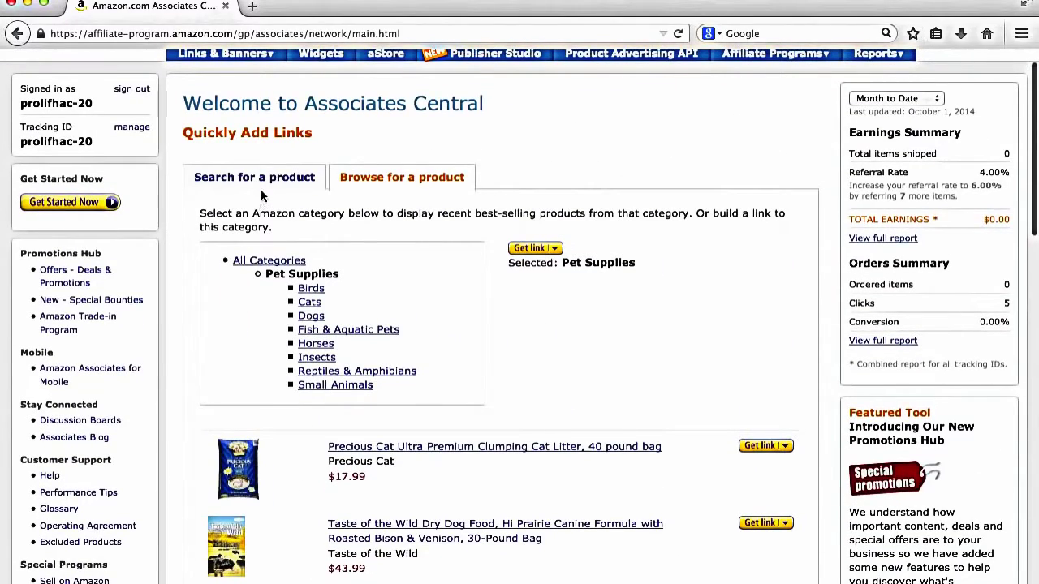
pyautogui.click(265, 190)
# Step: Search for 'Camera Bag' and build a link for the black AmazonBasics backpack at $29.99
pyautogui.click(273, 212)
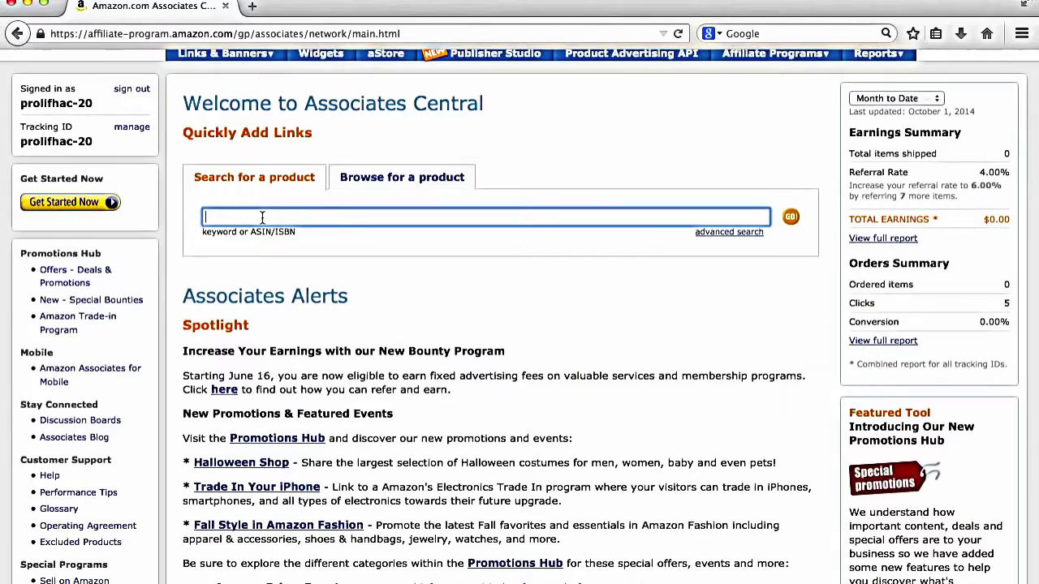
pyautogui.write('Camera Bag')
pyautogui.click(783, 217)
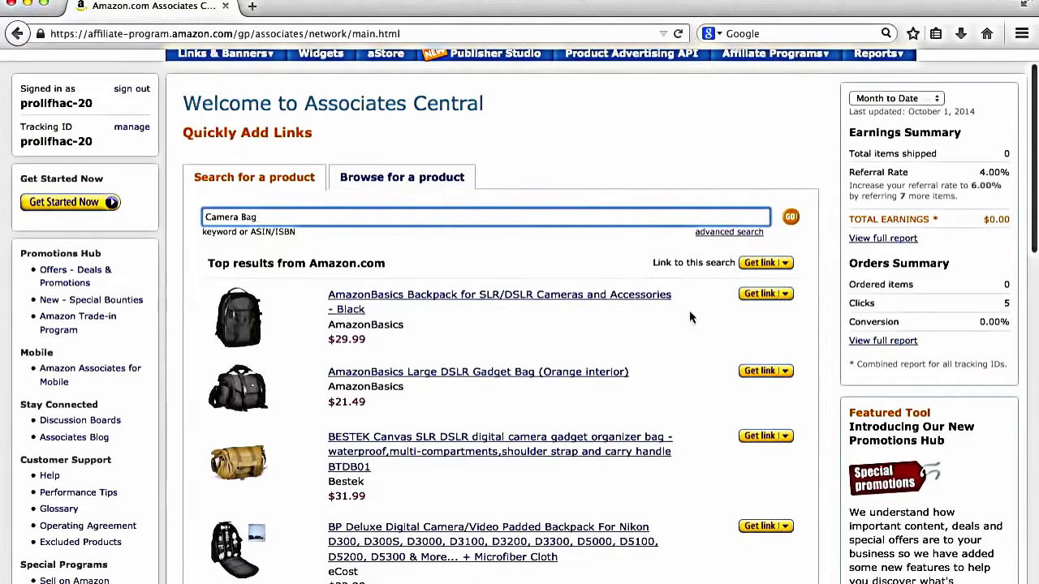
pyautogui.scroll(-2, 689, 311)
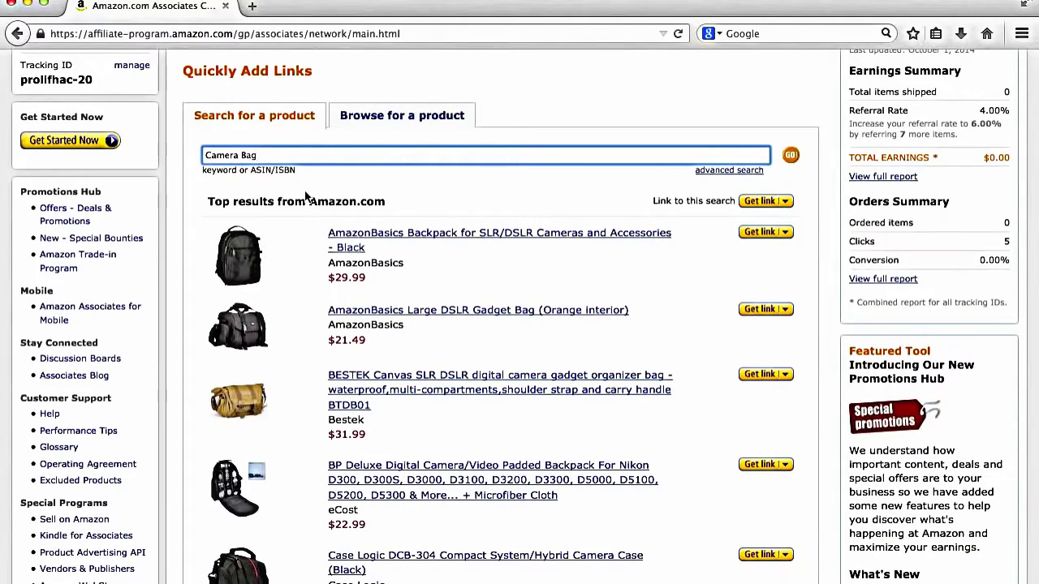
pyautogui.scroll(-3, 526, 365)
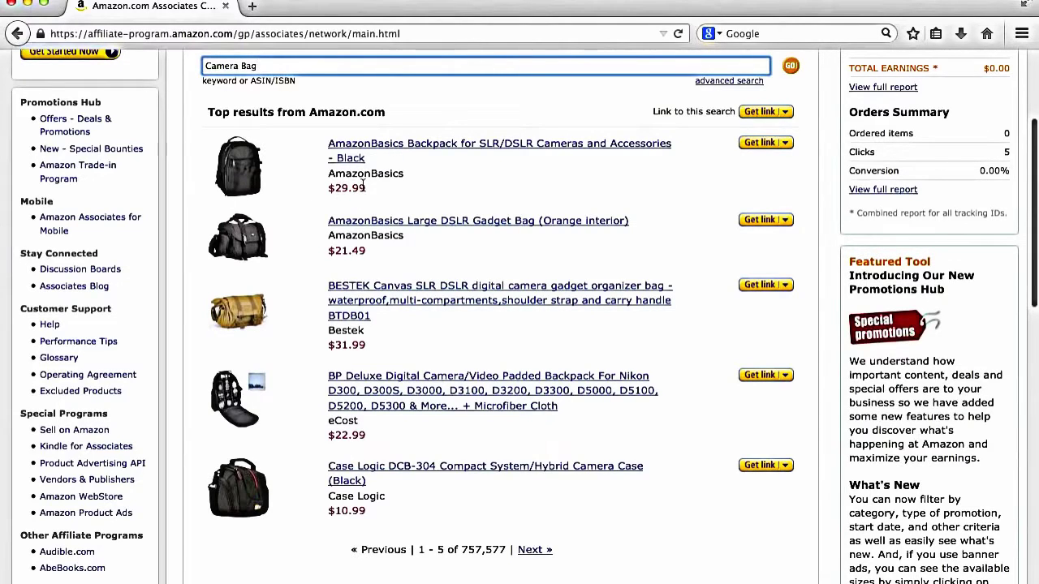
pyautogui.scroll(2, 475, 156)
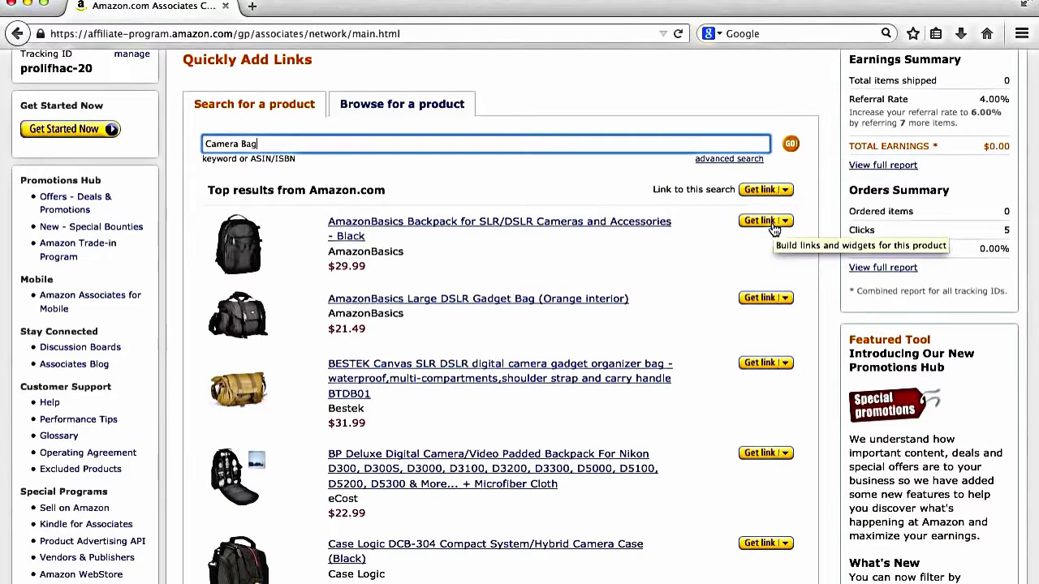
pyautogui.click(773, 230)
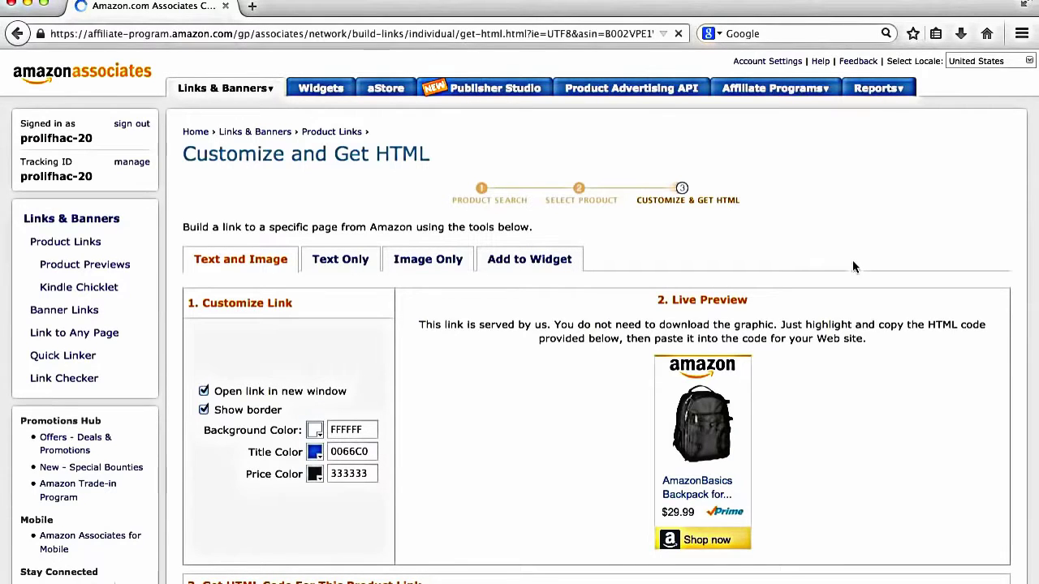
# Step: Preview the backpack link as Text Only, Image Only and in a widget, ending on Text Only
pyautogui.scroll(-3, 852, 266)
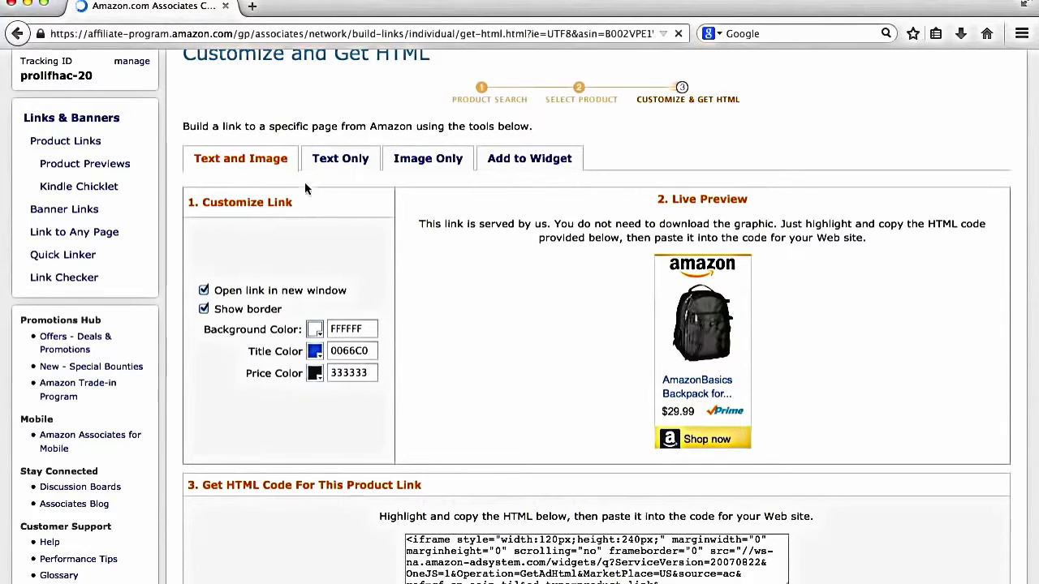
pyautogui.scroll(-3, 304, 181)
pyautogui.scroll(1, 305, 184)
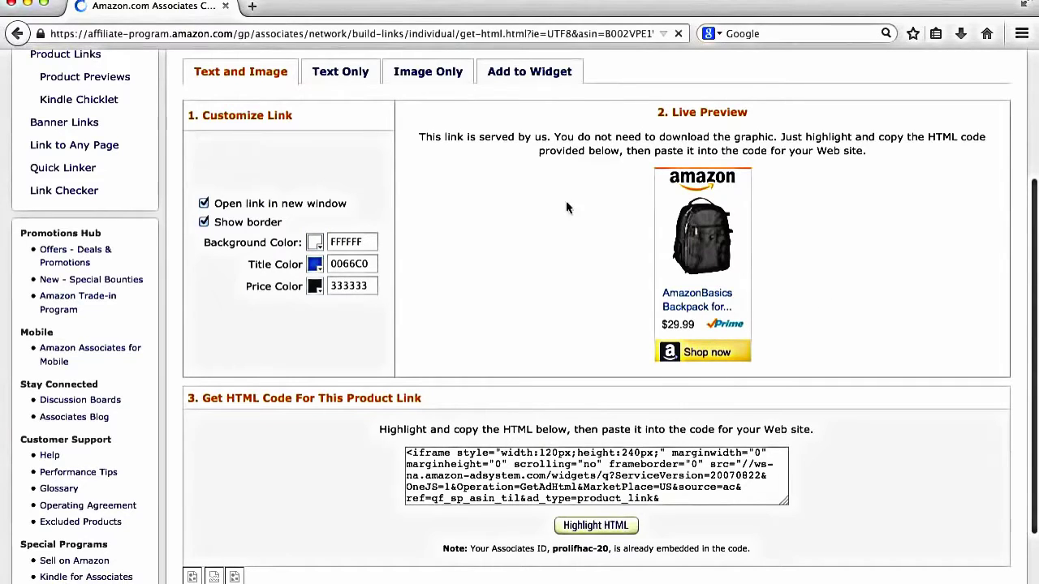
pyautogui.click(351, 75)
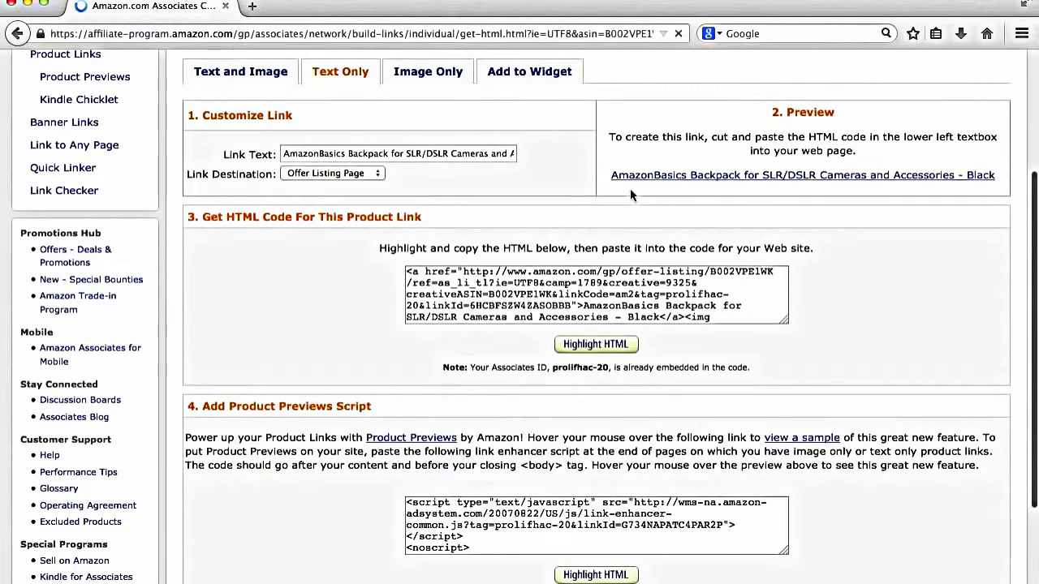
pyautogui.moveTo(868, 180)
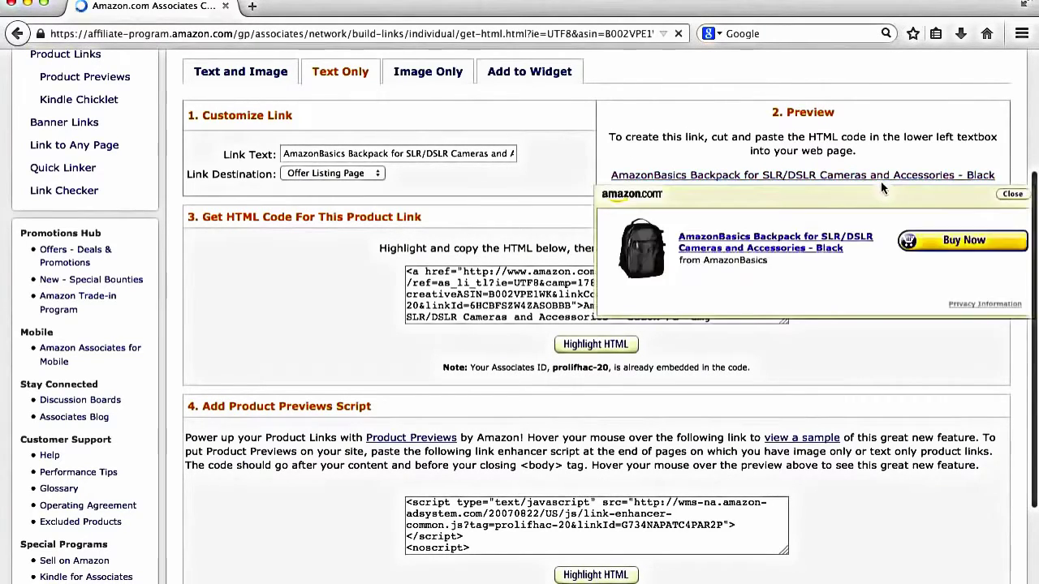
pyautogui.click(424, 71)
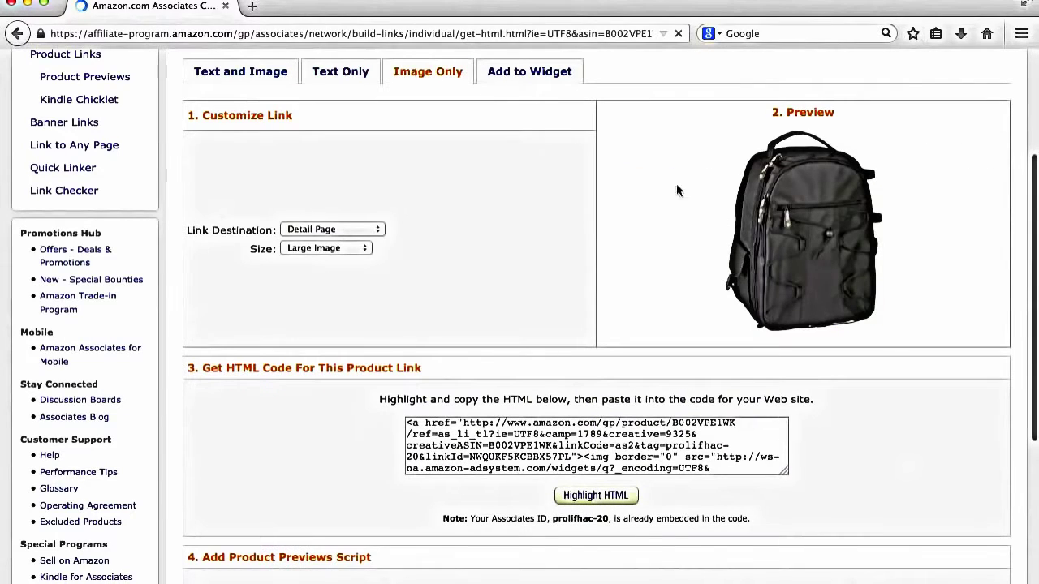
pyautogui.click(523, 80)
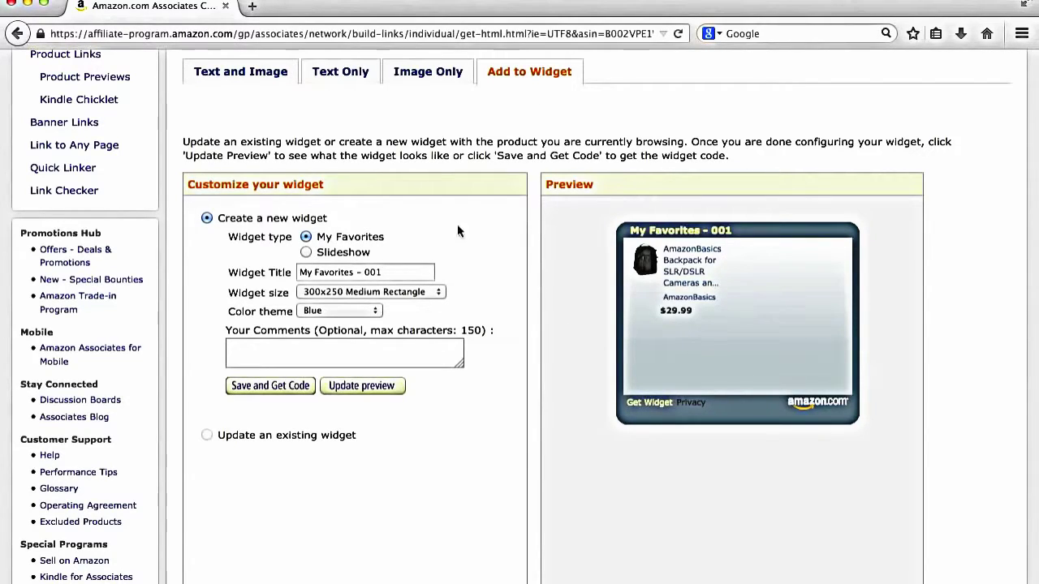
pyautogui.click(359, 73)
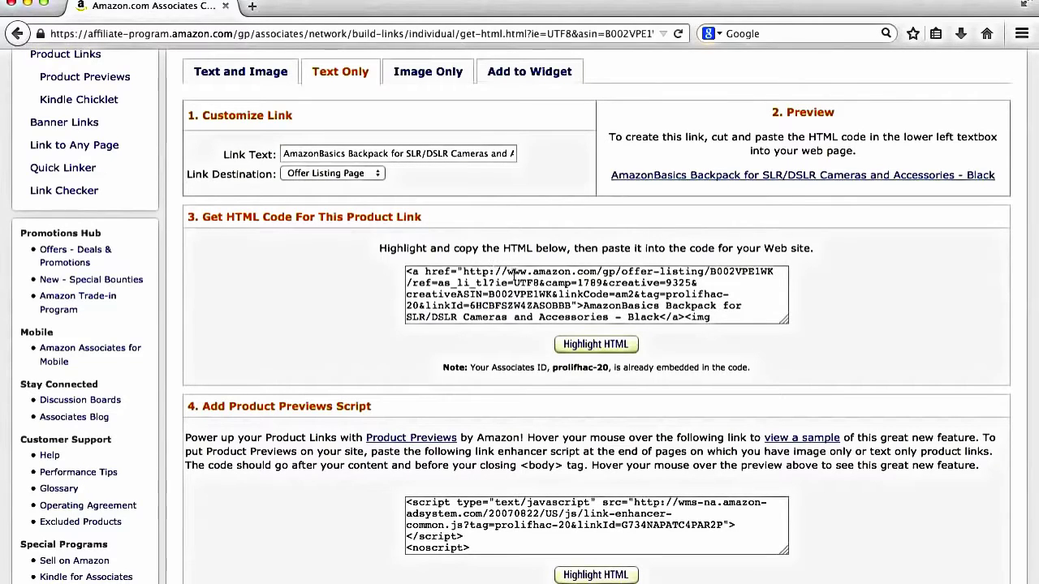
# Step: Select the affiliate URL inside the backpack's text-only HTML code
pyautogui.click(572, 306)
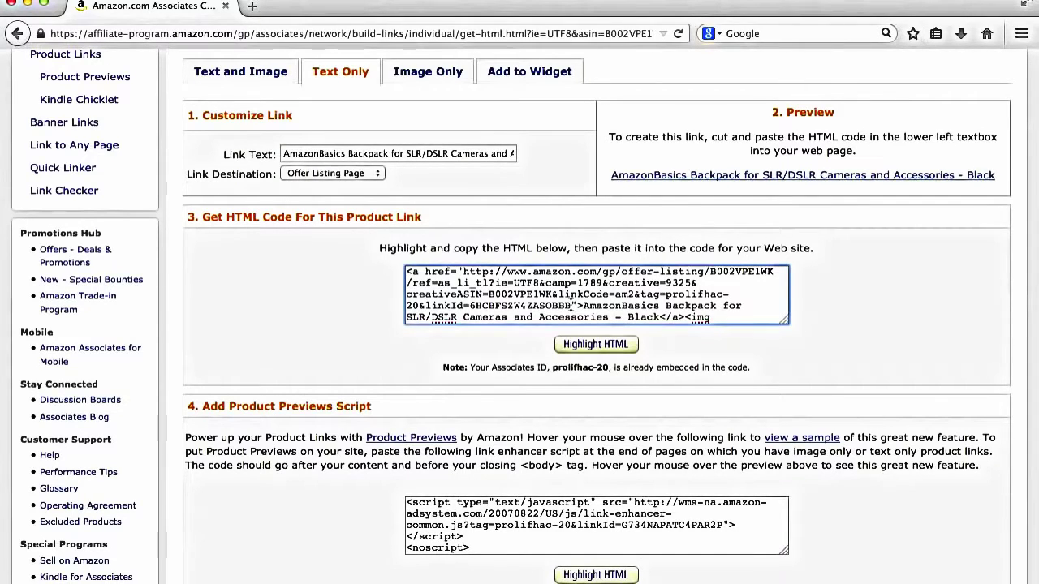
pyautogui.moveTo(572, 306); pyautogui.dragTo(464, 273)
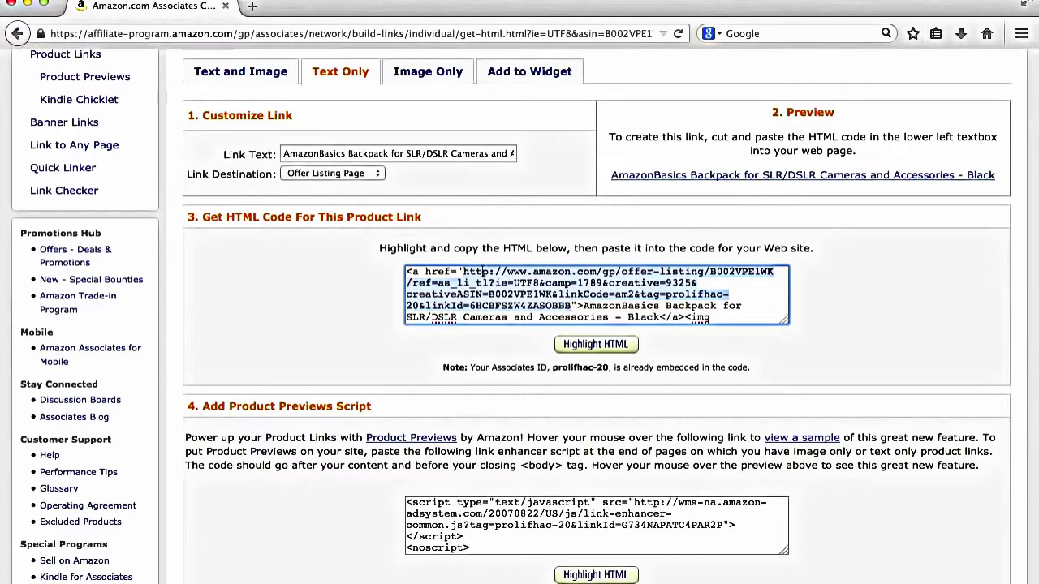
pyautogui.scroll(5, 287, 328)
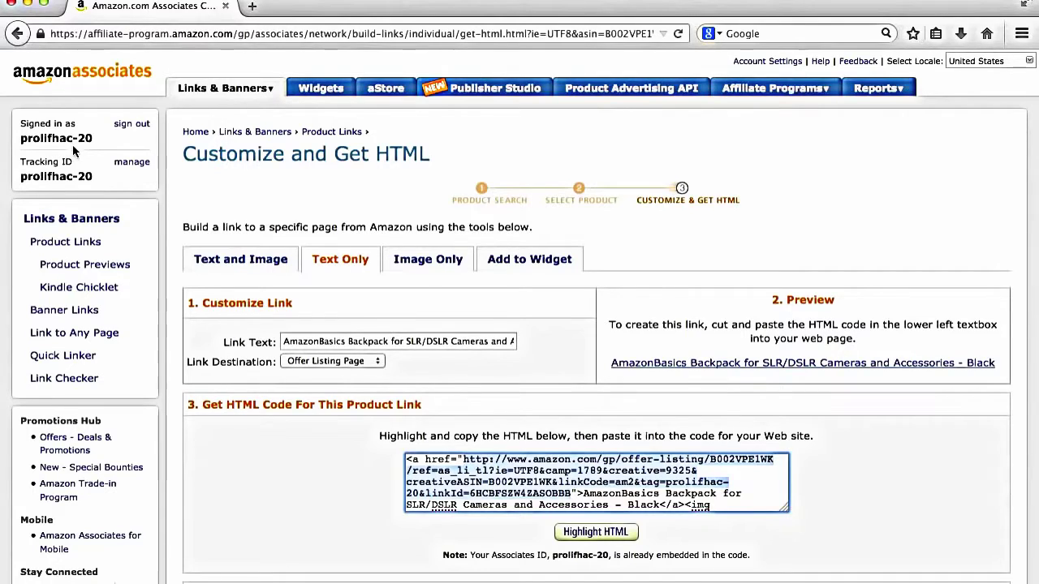
pyautogui.scroll(-2, 86, 145)
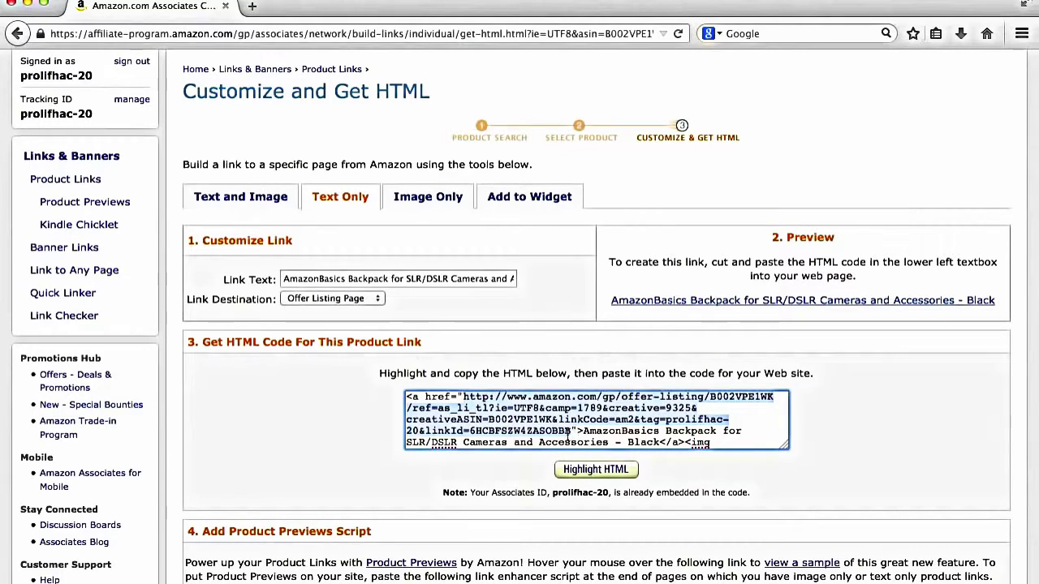
pyautogui.moveTo(572, 431); pyautogui.dragTo(464, 397)
# Step: Select the opening lines of the backpack's text-only HTML code
pyautogui.click(449, 396)
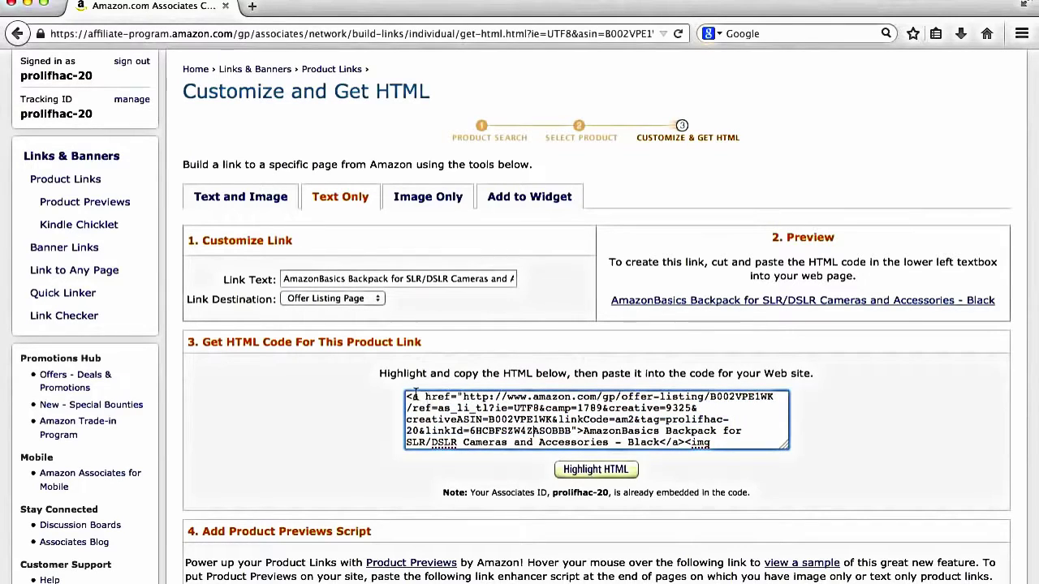
pyautogui.moveTo(406, 394); pyautogui.dragTo(756, 436)
pyautogui.scroll(-4, 756, 437)
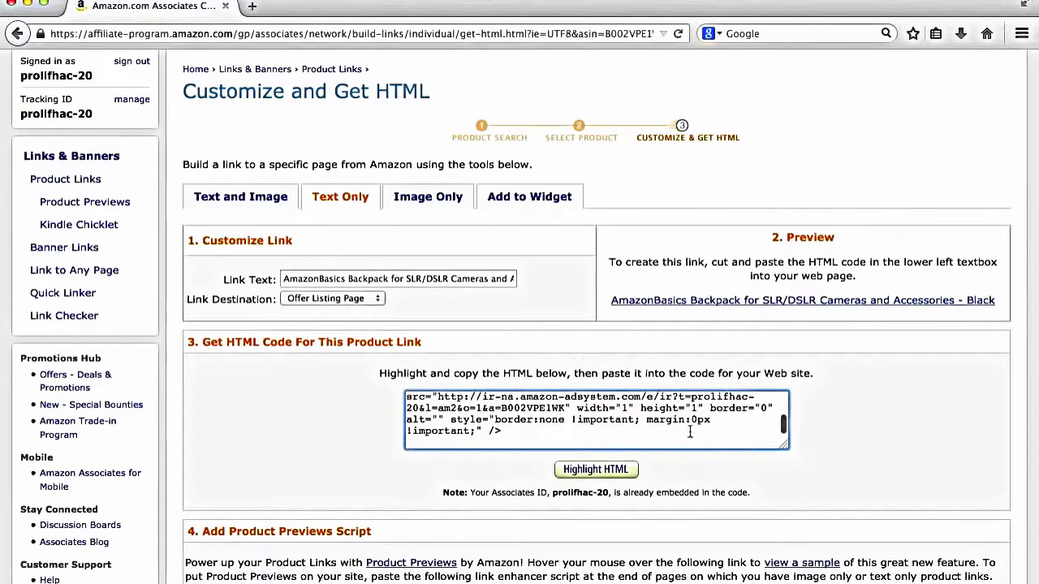
pyautogui.scroll(4, 680, 430)
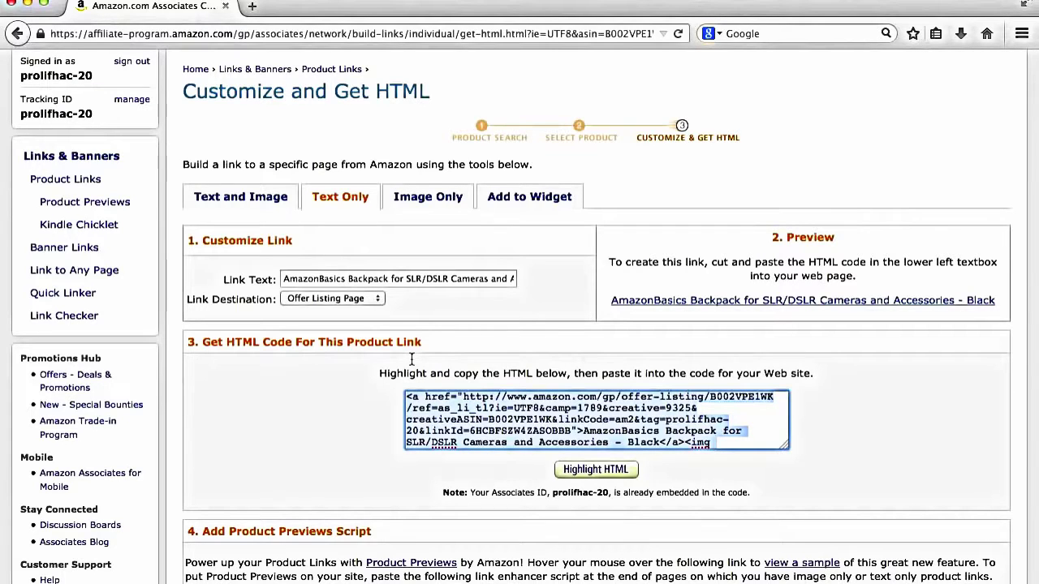
pyautogui.scroll(-5, 415, 396)
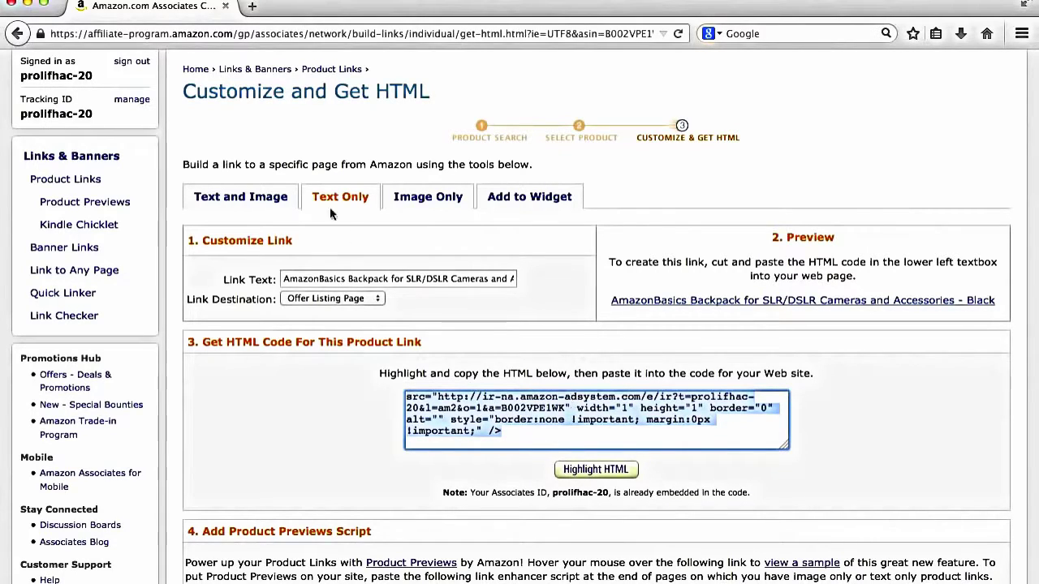
# Step: Select only the product link URL within the HTML code and open a blank browser tab
pyautogui.click(520, 443)
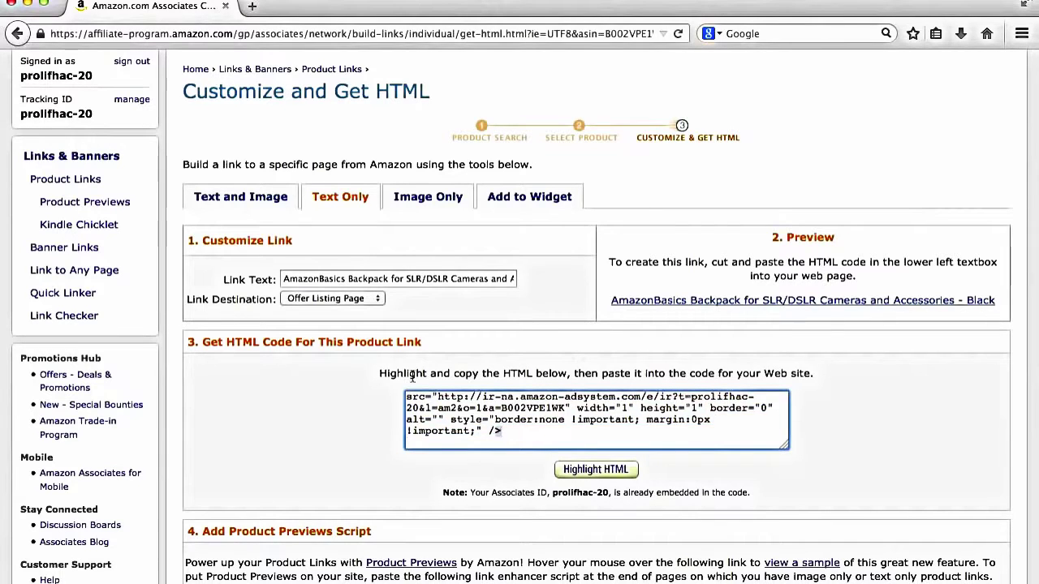
pyautogui.press('super+a')
pyautogui.click(464, 399)
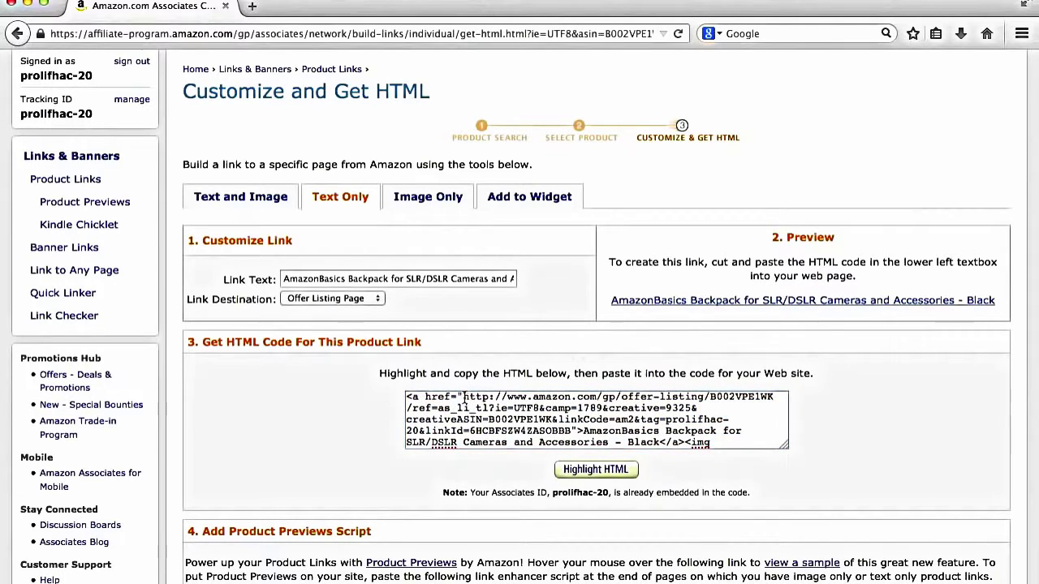
pyautogui.click(464, 399)
pyautogui.click(463, 397)
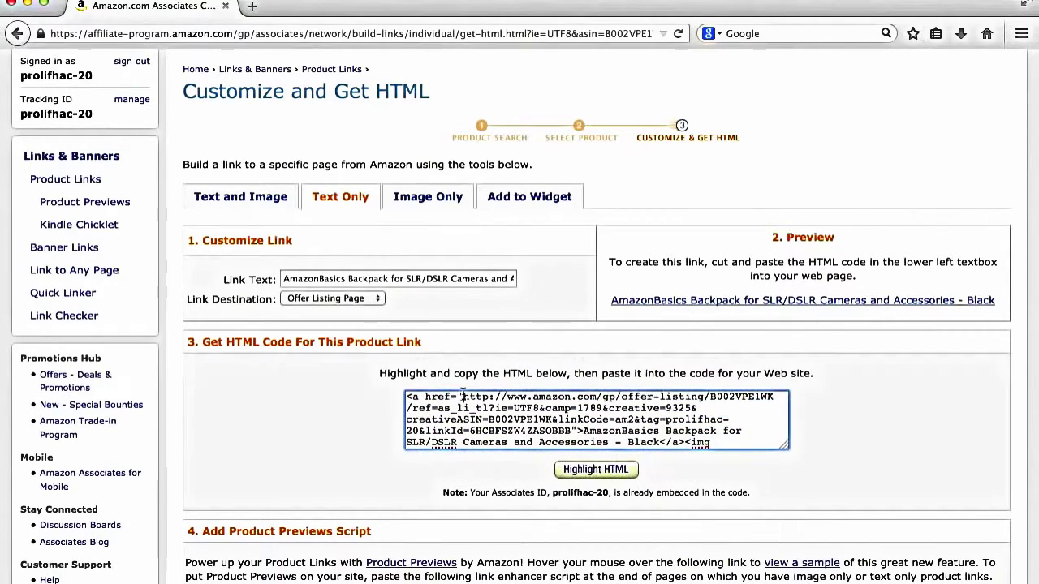
pyautogui.click(464, 396)
pyautogui.moveTo(464, 397); pyautogui.dragTo(573, 431)
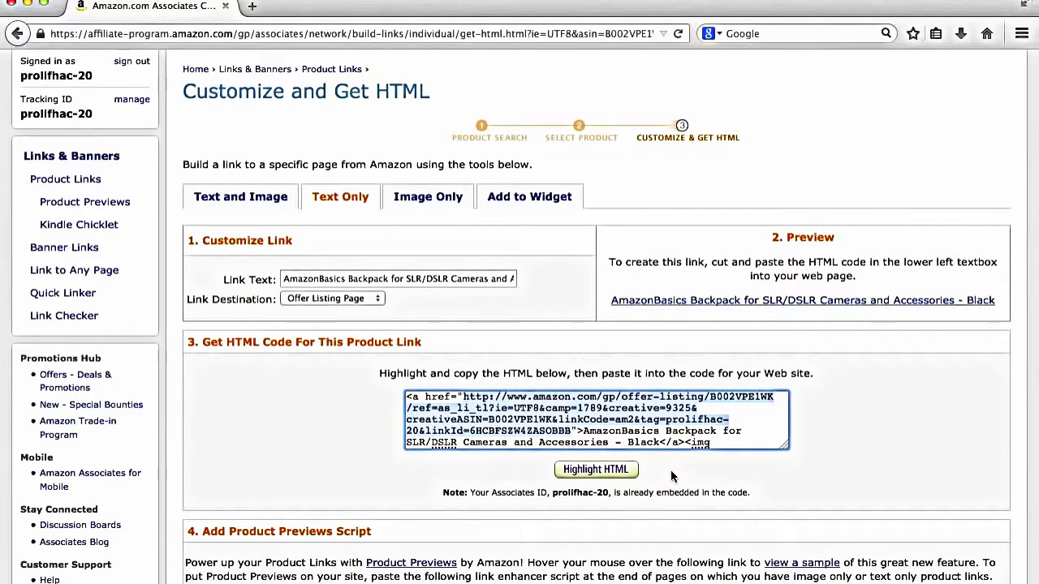
pyautogui.click(251, 6)
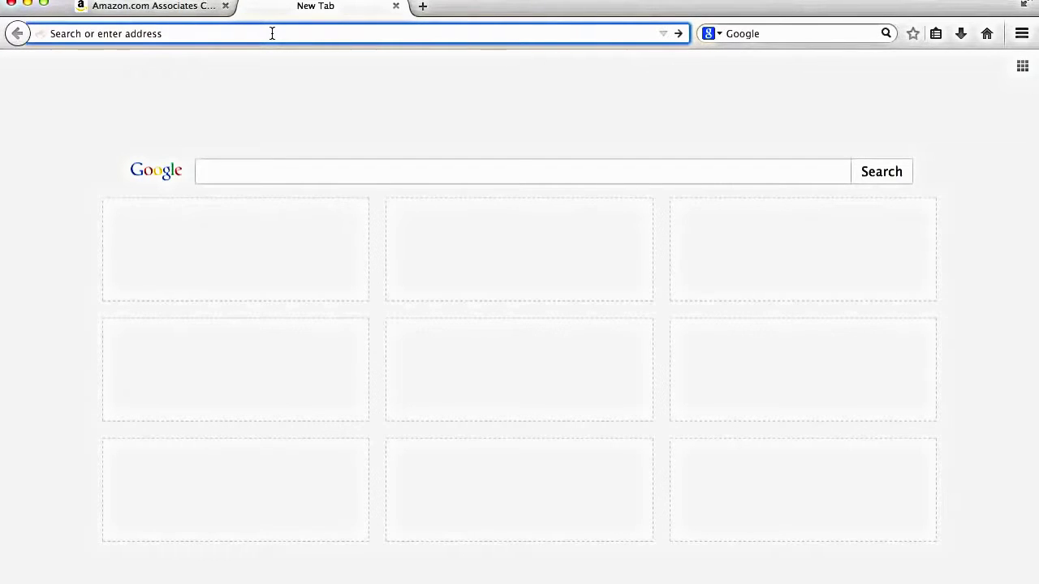
# Step: Load the projectlifehacker.com blog in the new tab
pyautogui.write('projectlife')
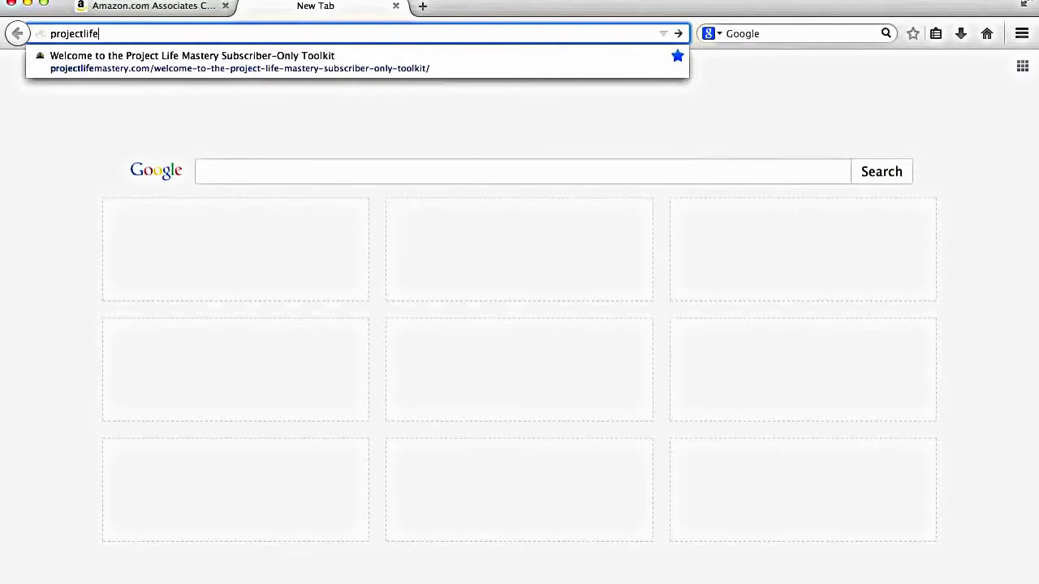
pyautogui.write('hacker.com')
pyautogui.press('Return')
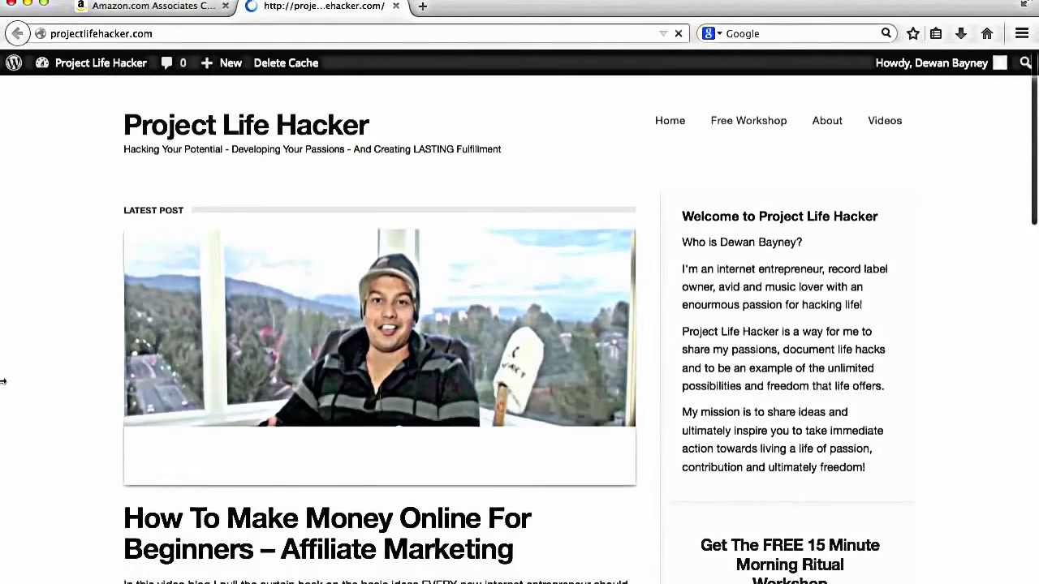
pyautogui.scroll(-4, 3, 382)
pyautogui.scroll(2, 139, 389)
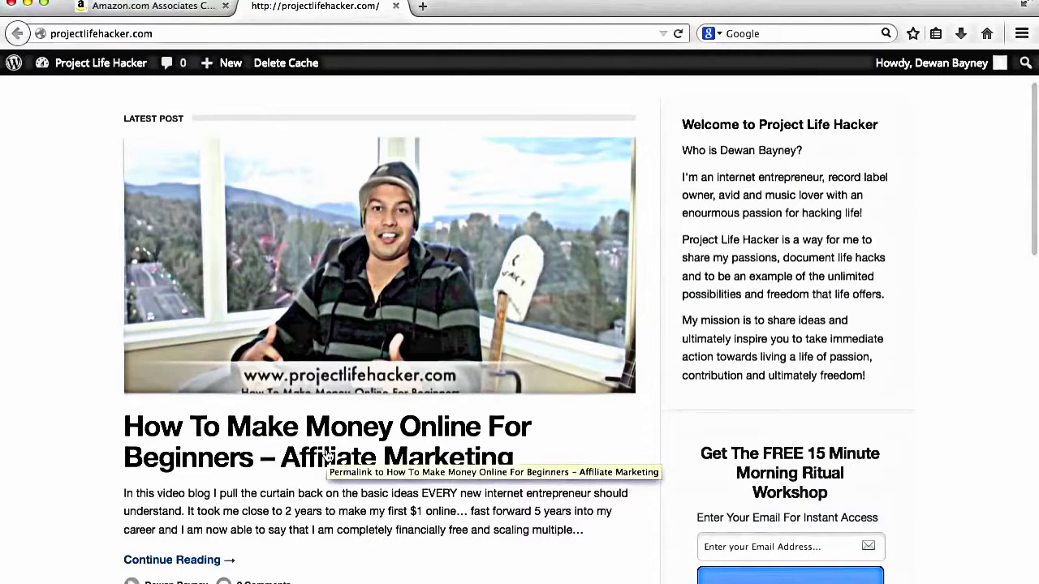
# Step: Open the affiliate marketing post and scroll down to its 4-Hour Workweek book example
pyautogui.click(325, 456)
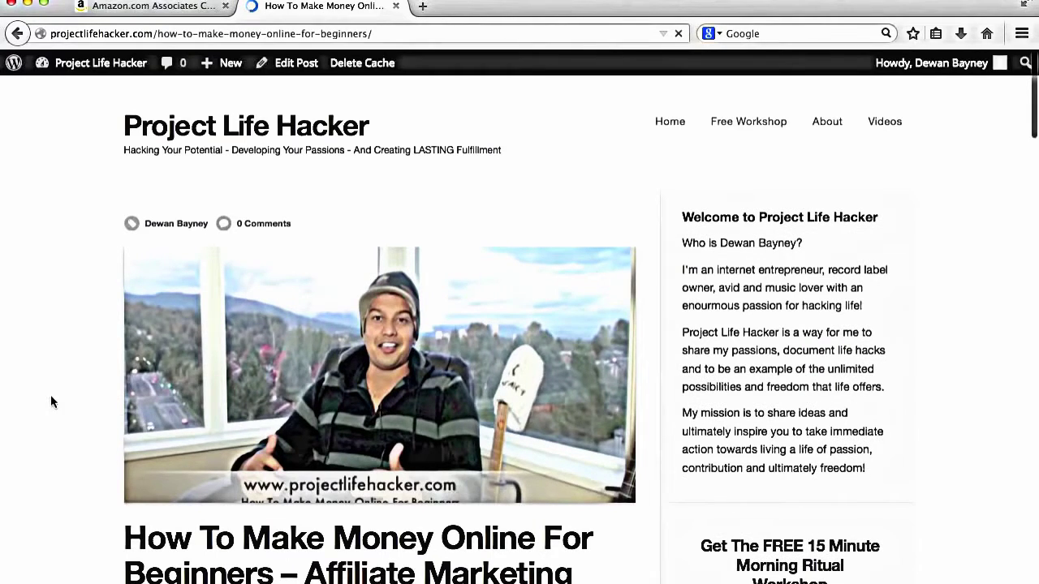
pyautogui.scroll(-3, 51, 394)
pyautogui.scroll(-3, 81, 316)
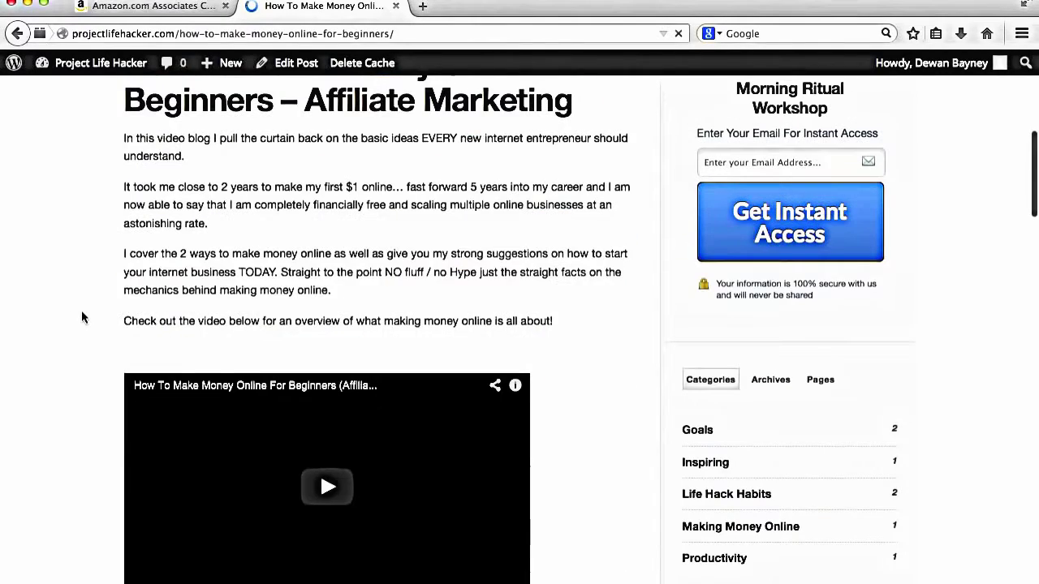
pyautogui.scroll(-4, 81, 318)
pyautogui.scroll(-2, 81, 470)
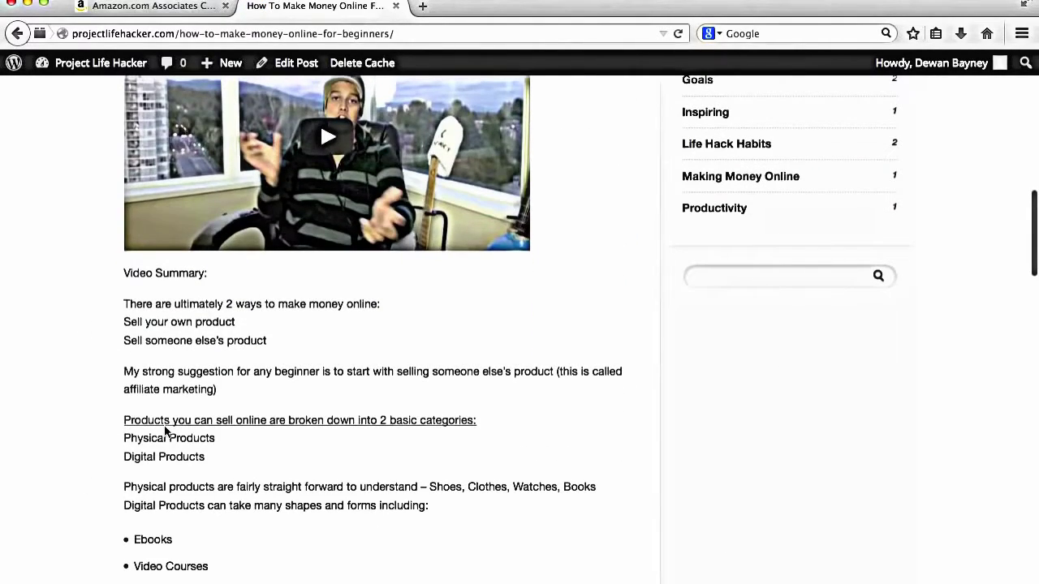
pyautogui.scroll(-5, 165, 430)
pyautogui.scroll(-6, 165, 439)
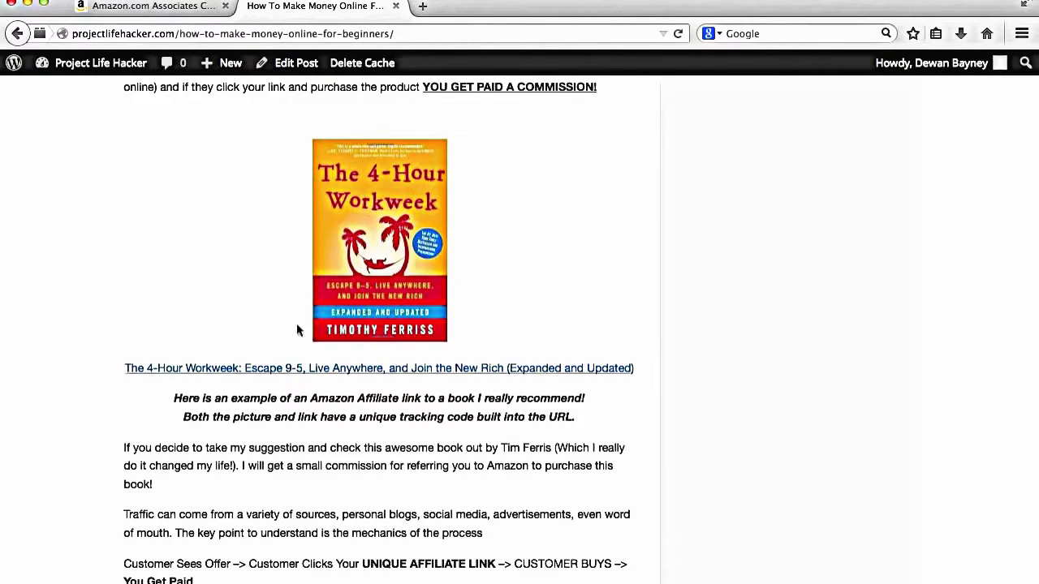
pyautogui.click(136, 7)
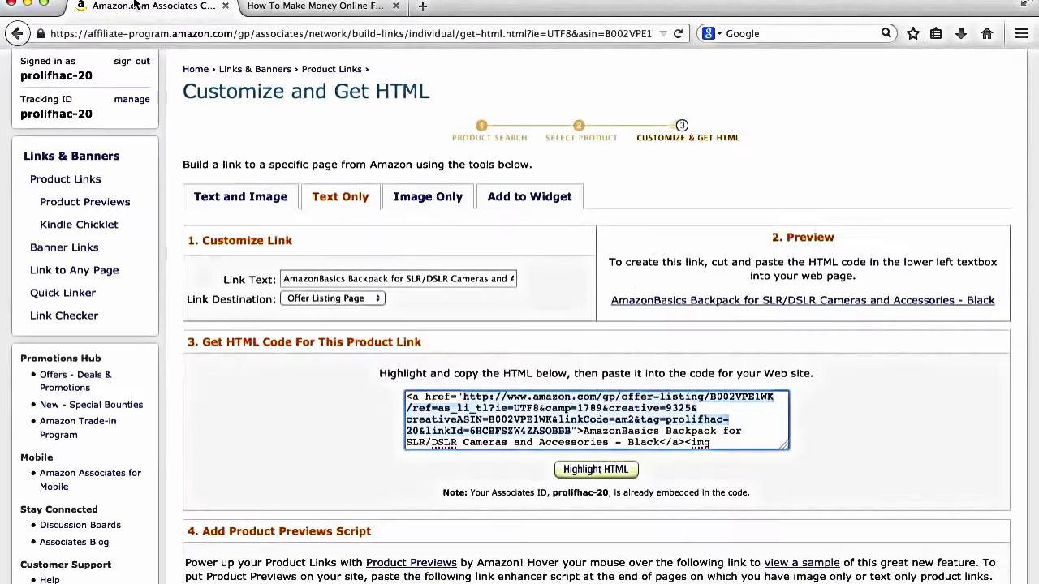
# Step: Show the Text and Image backpack link, select its iframe code, and return to the blog post
pyautogui.click(246, 199)
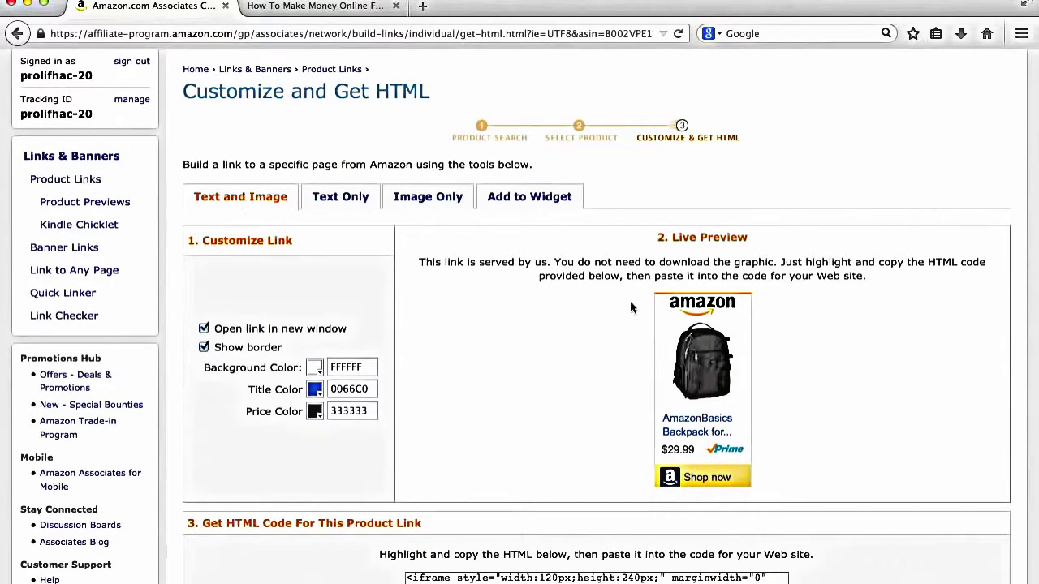
pyautogui.scroll(-2, 302, 205)
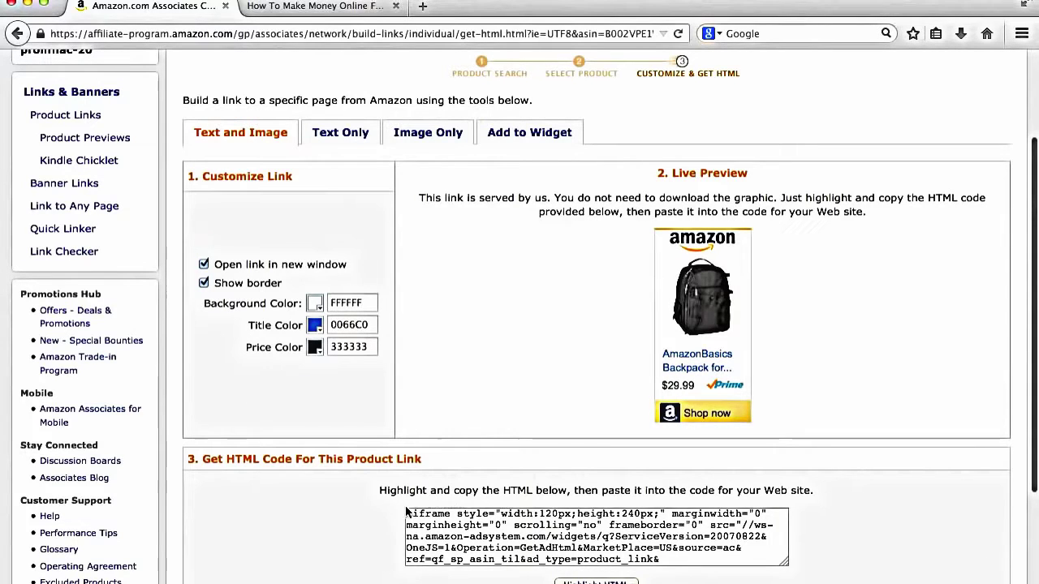
pyautogui.moveTo(407, 513); pyautogui.dragTo(490, 579)
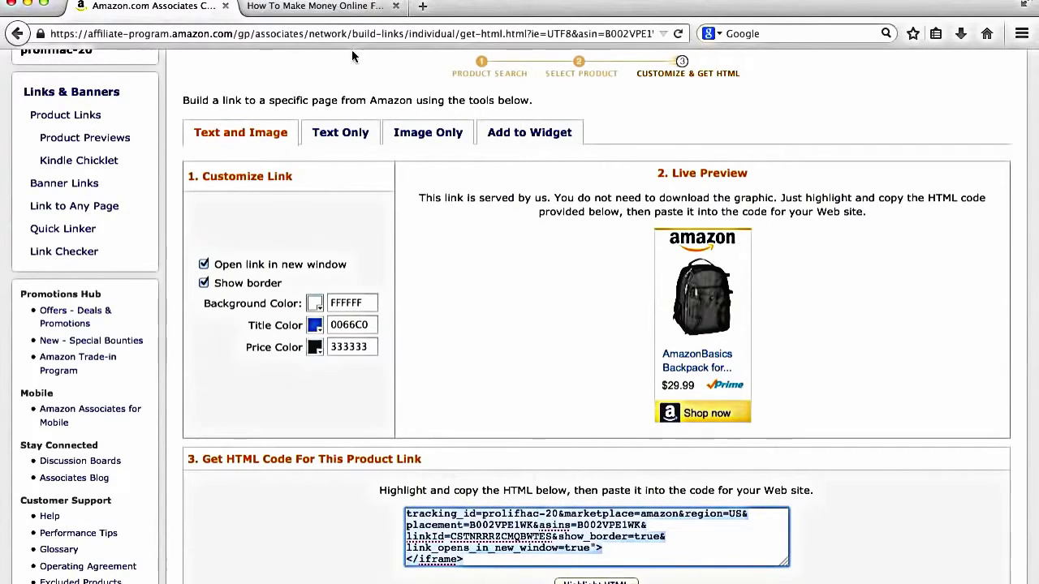
pyautogui.click(317, 7)
pyautogui.scroll(4, 686, 418)
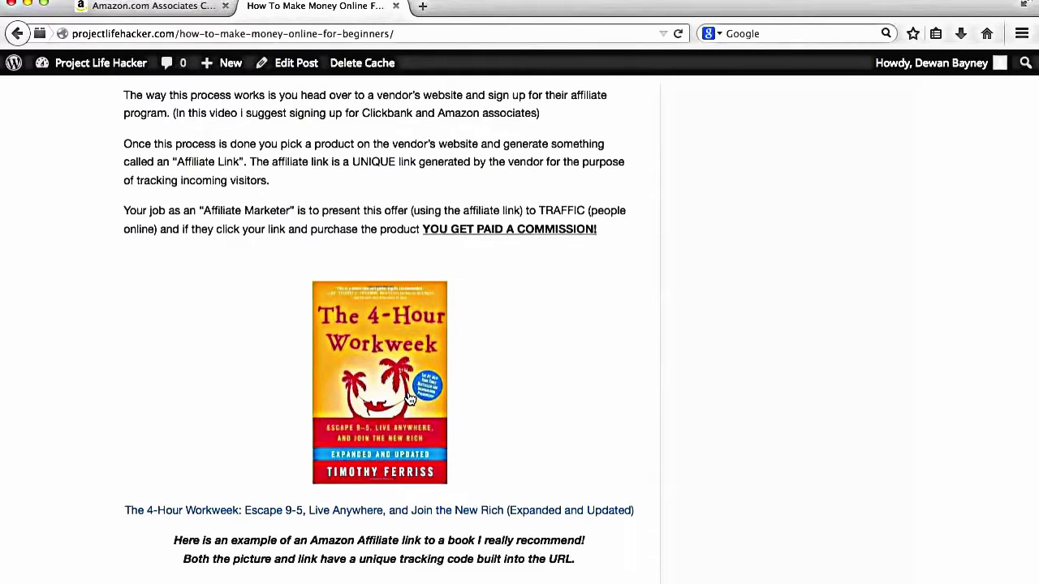
# Step: Follow the blog's 4-Hour Workweek link to the $12.00 Amazon hardcover page and review it
pyautogui.click(335, 516)
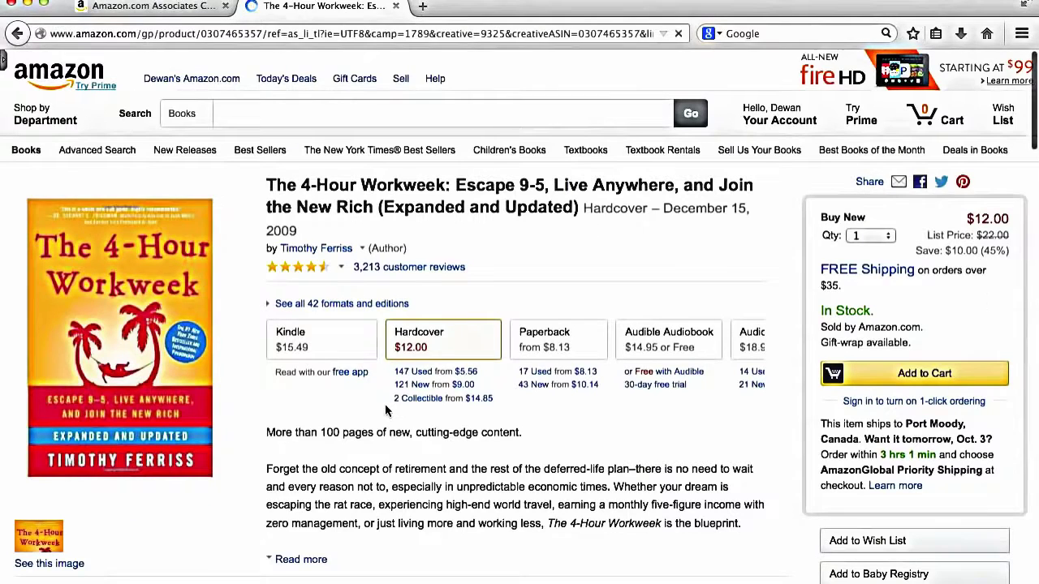
pyautogui.scroll(-1, 386, 410)
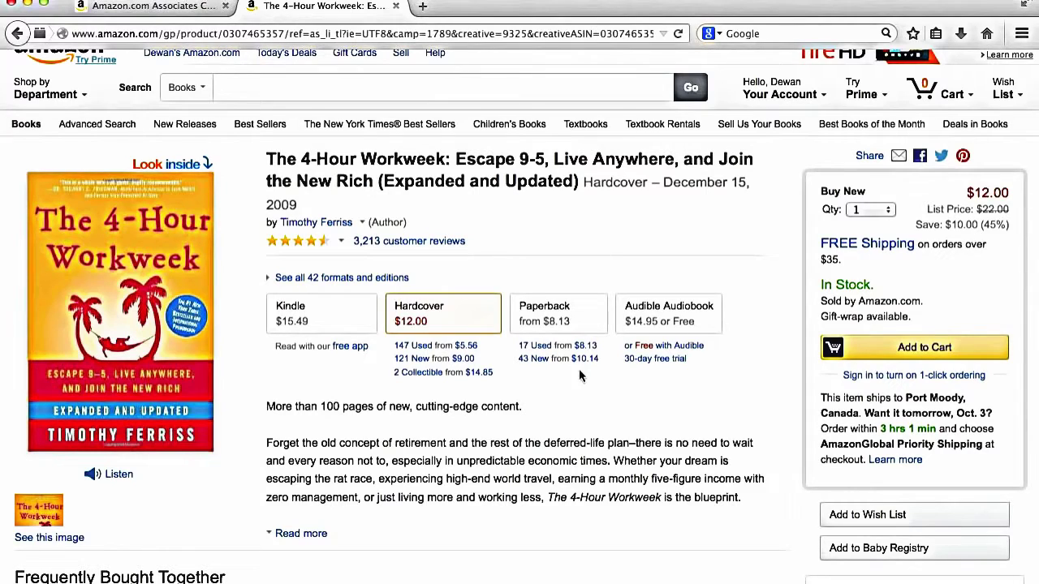
pyautogui.scroll(-2, 579, 369)
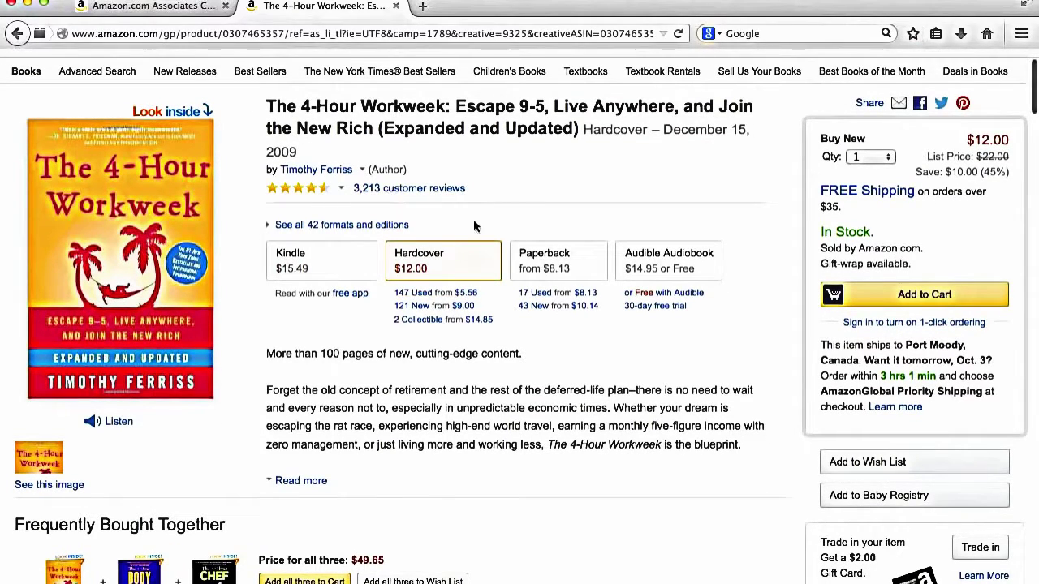
pyautogui.scroll(-1, 475, 225)
pyautogui.scroll(3, 893, 195)
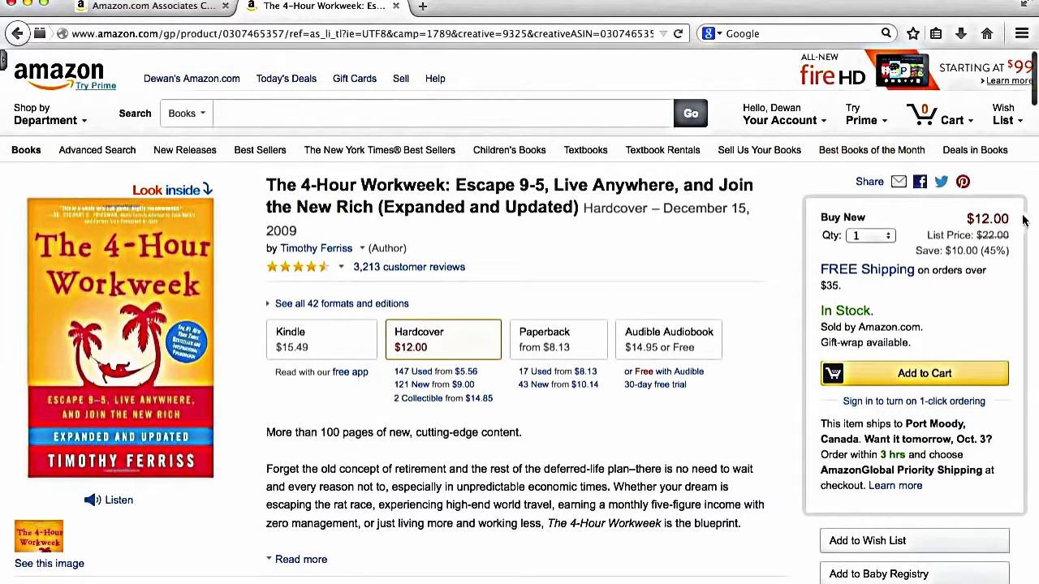
pyautogui.scroll(-2, 717, 320)
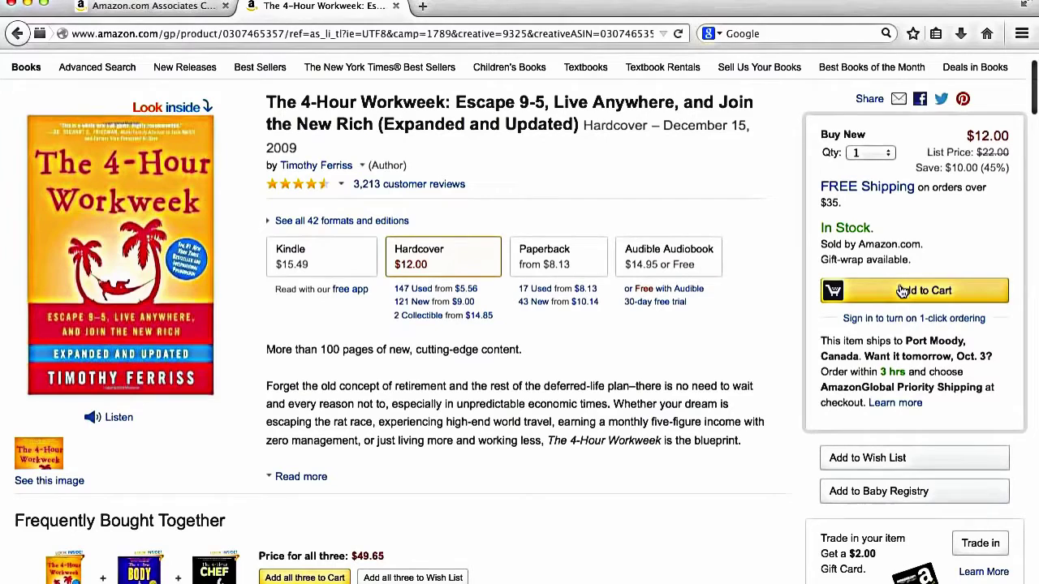